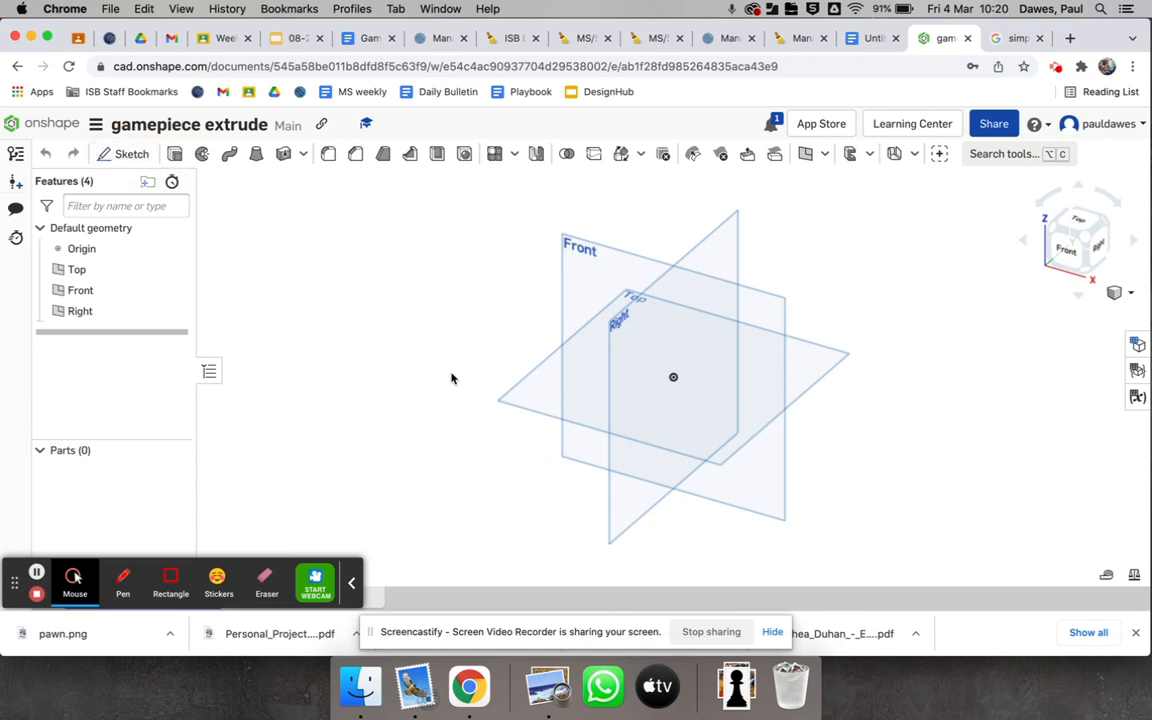
- Start a sketch on the Top plane and hide the Top, Front and Right planes
key("shift+s")
left_click(541, 405)
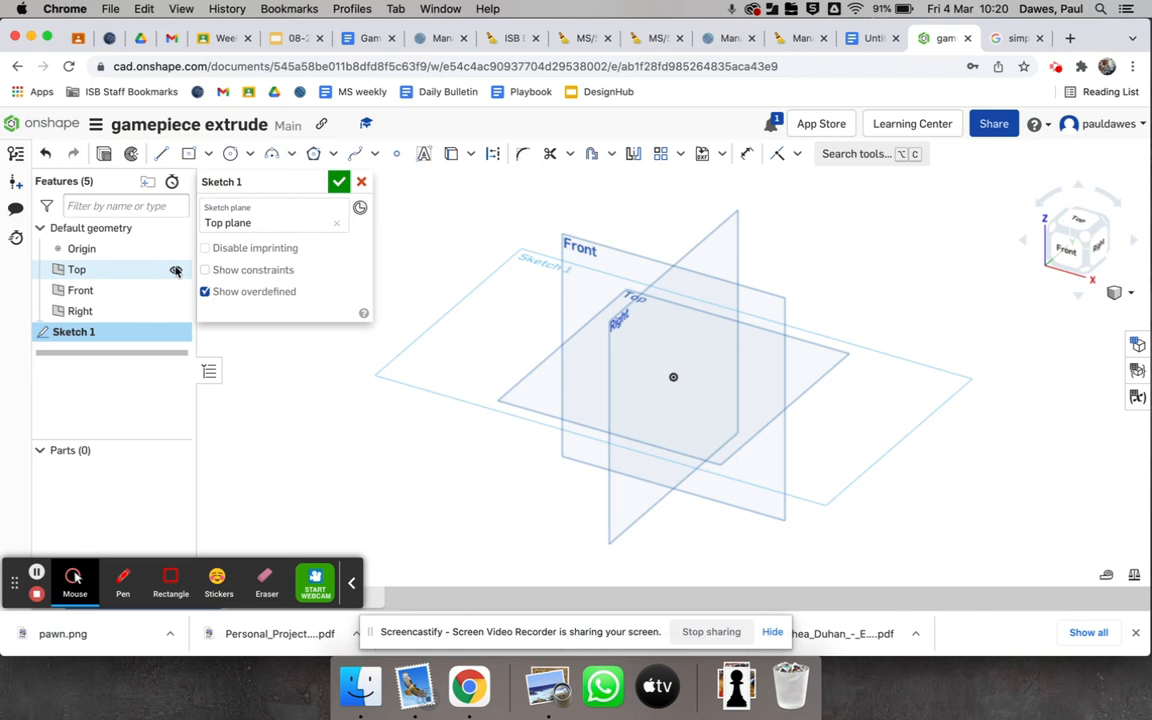
left_click(176, 270)
left_click(176, 290)
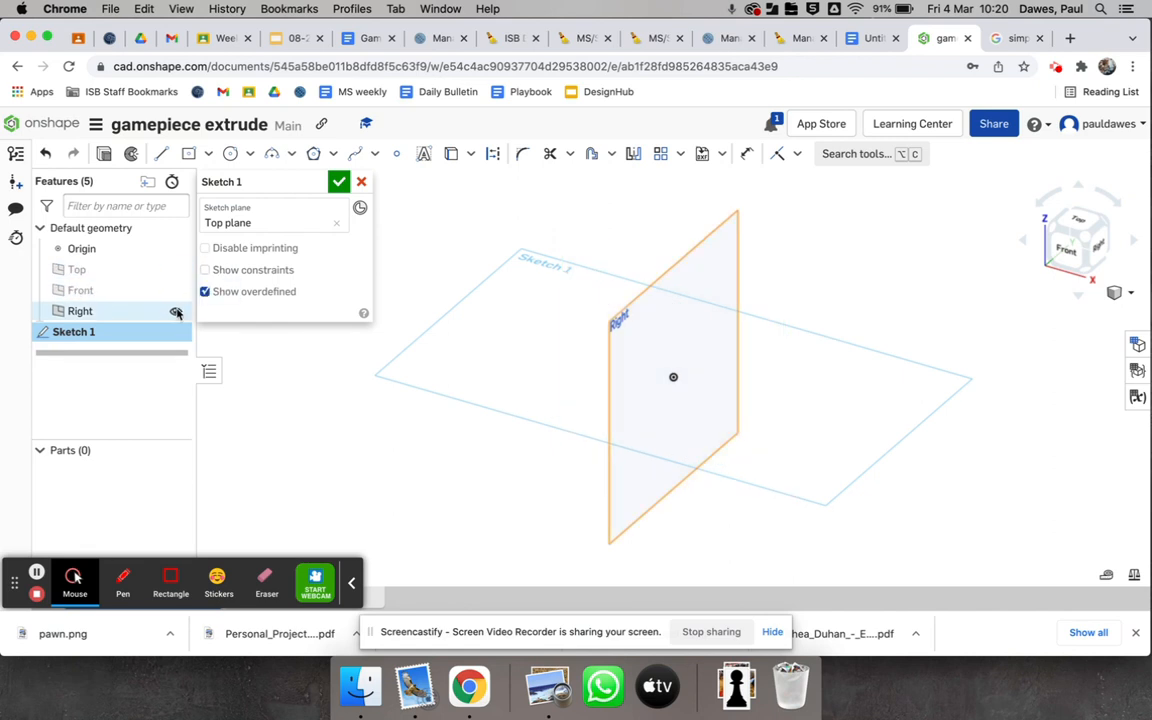
left_click(176, 311)
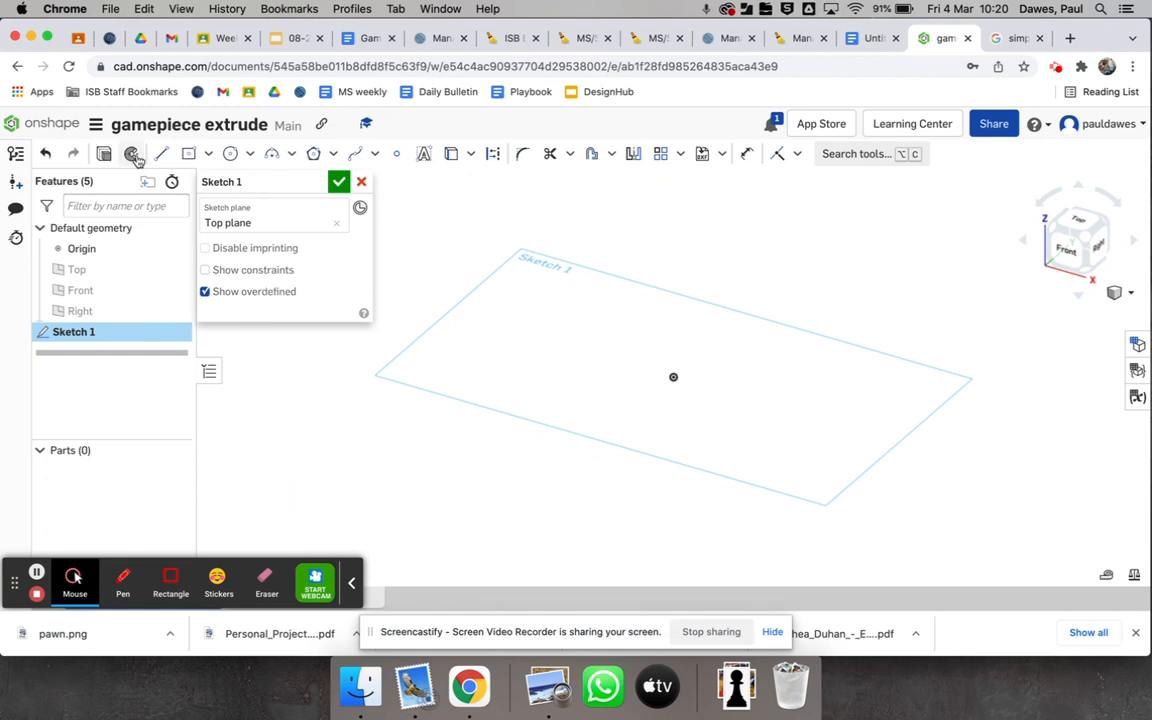
- Draw a circle centred on the origin, about 67 mm in diameter
left_click(230, 158)
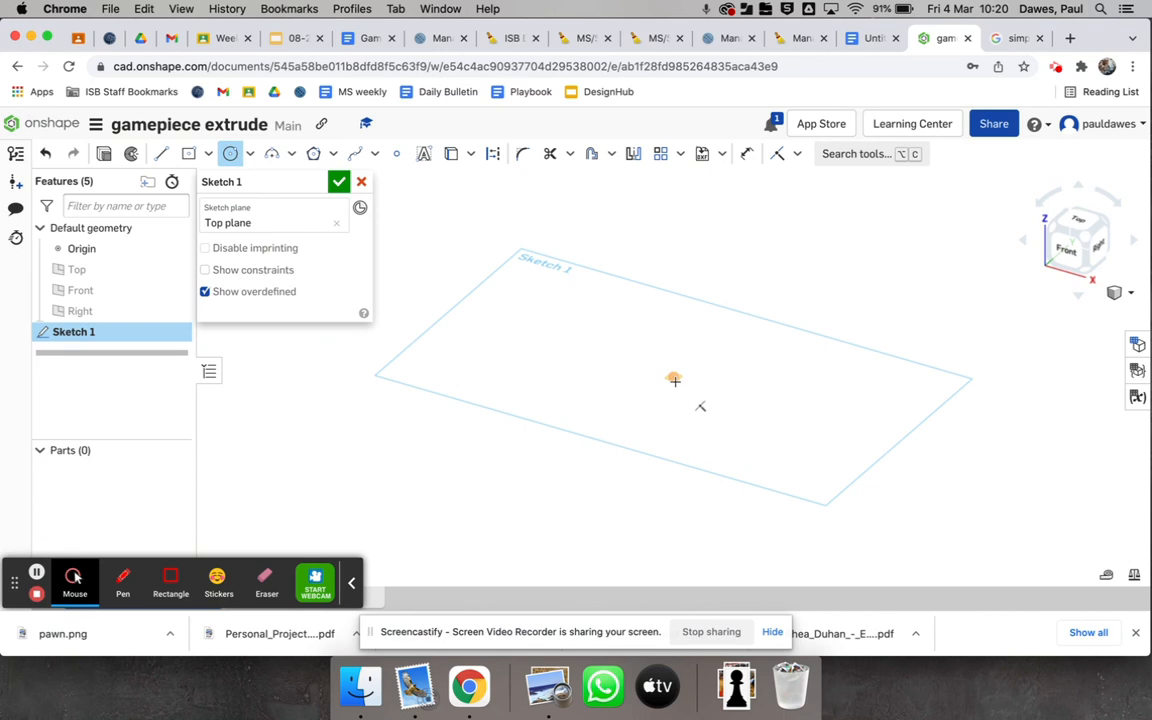
left_click(675, 380)
left_click(724, 390)
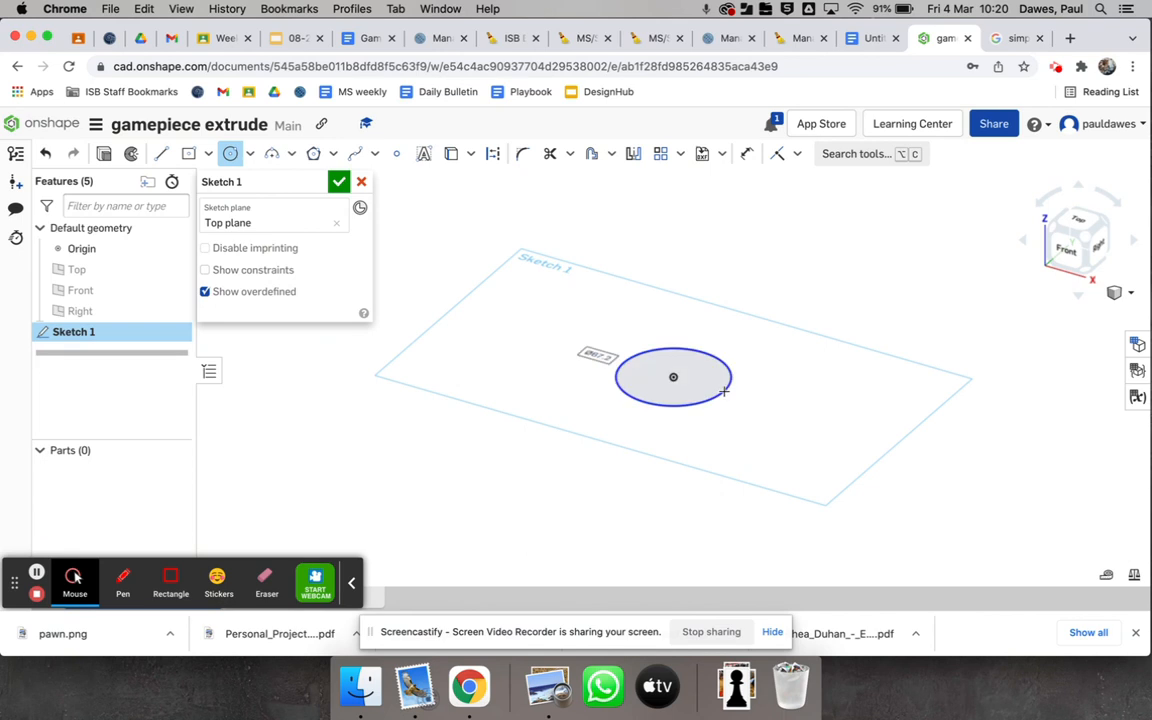
left_click(1070, 228)
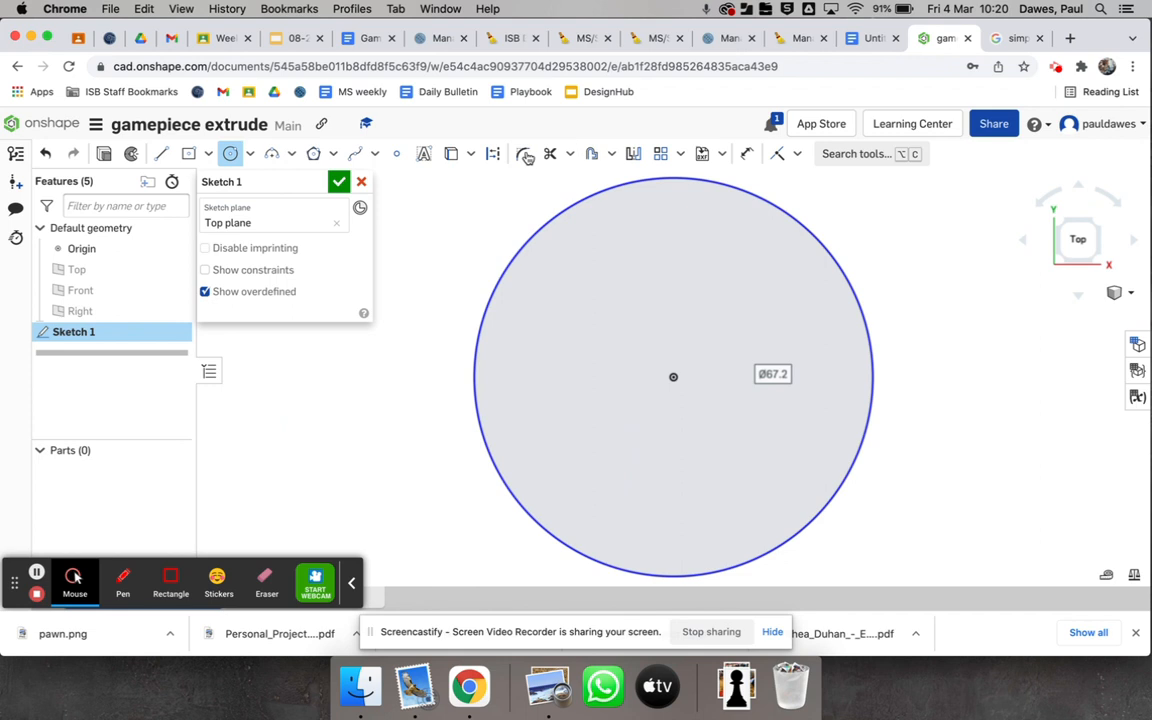
left_click(747, 153)
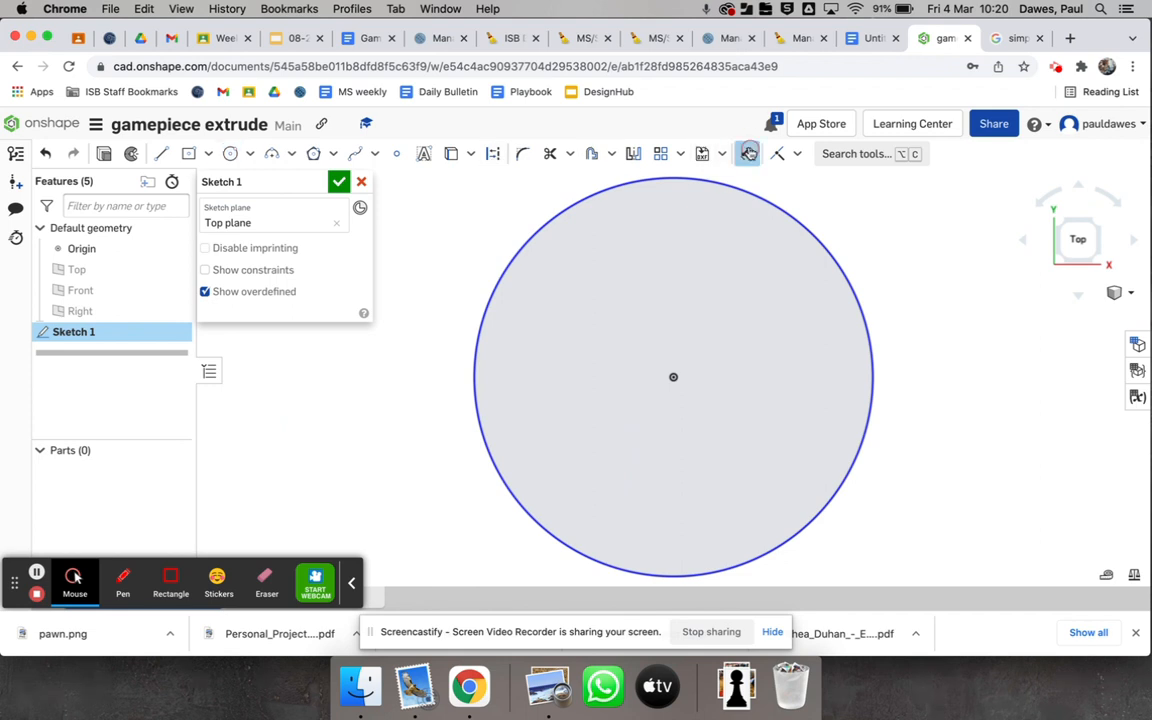
right_click(820, 236)
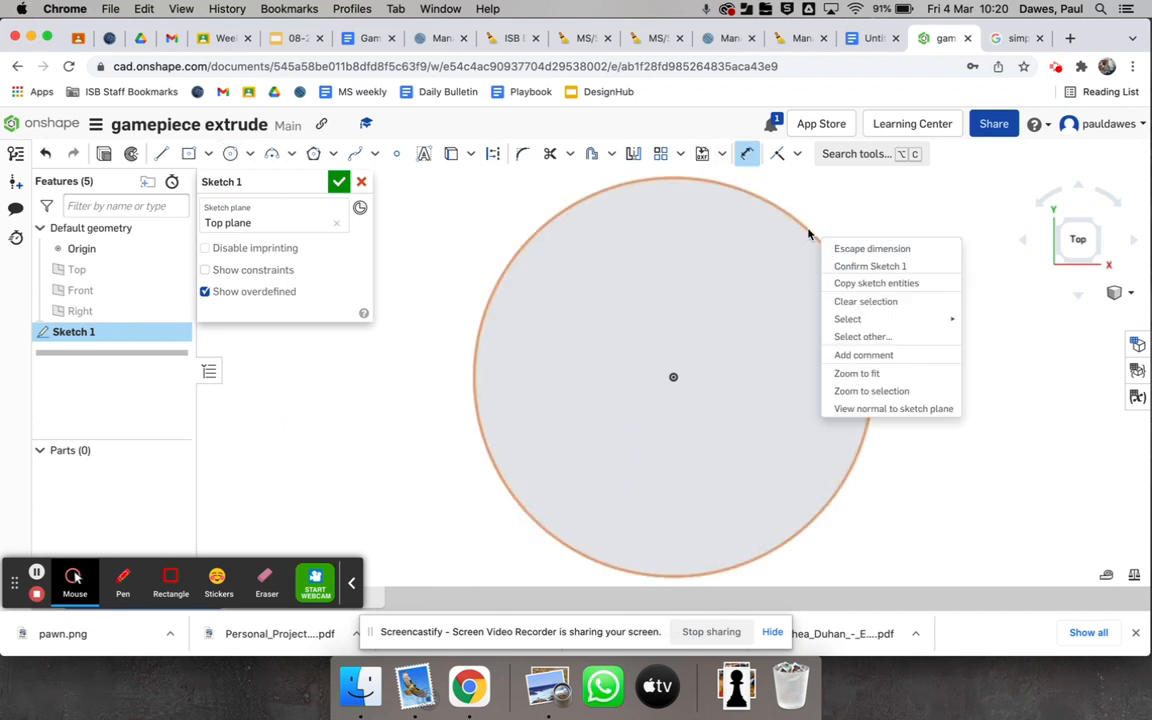
left_click(808, 229)
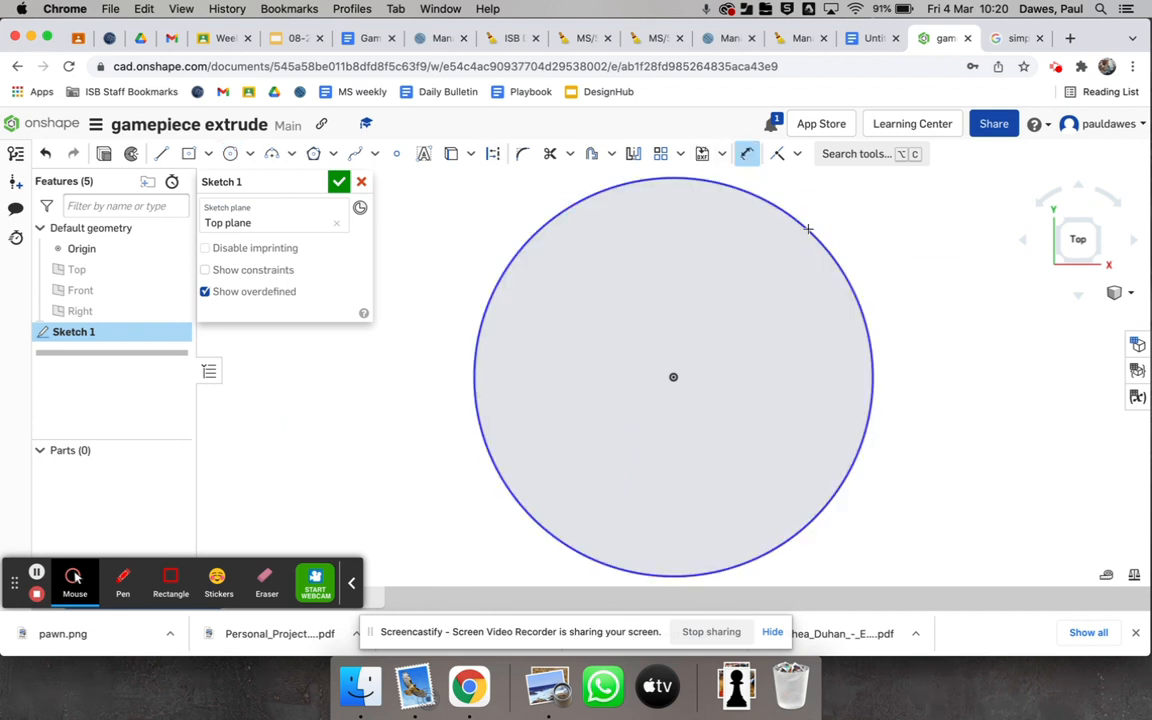
left_click(754, 160)
left_click(820, 241)
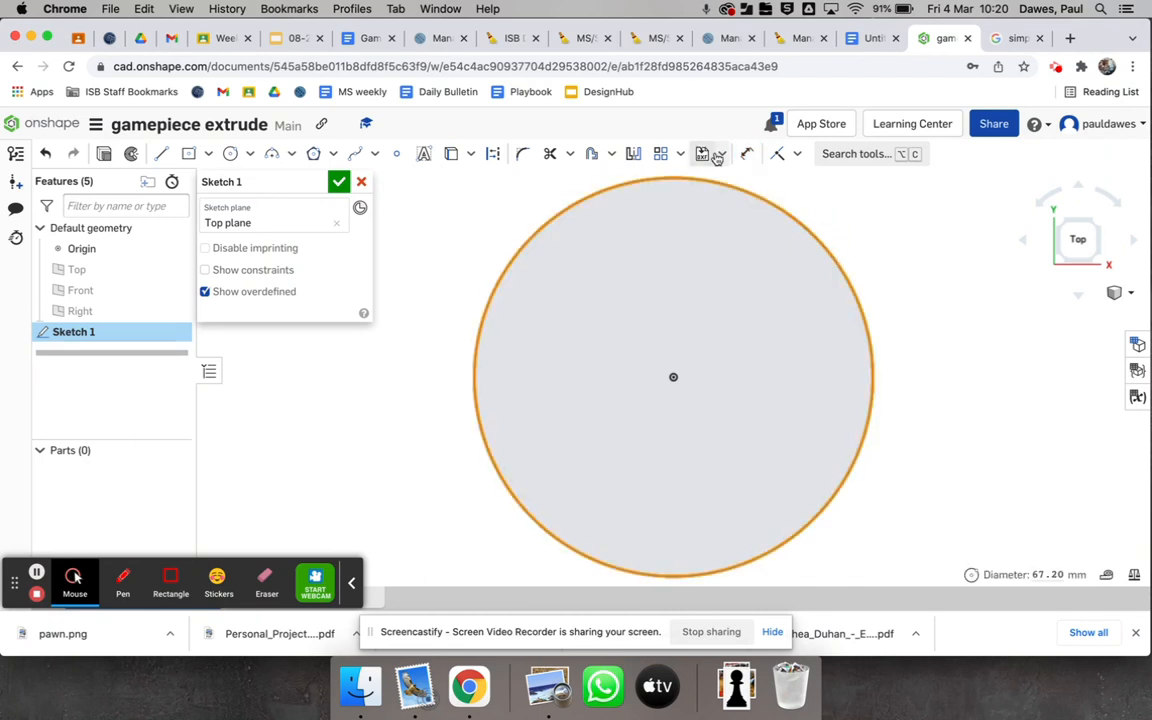
- Dimension the circle's diameter to 20 mm and finish the sketch
left_click(747, 154)
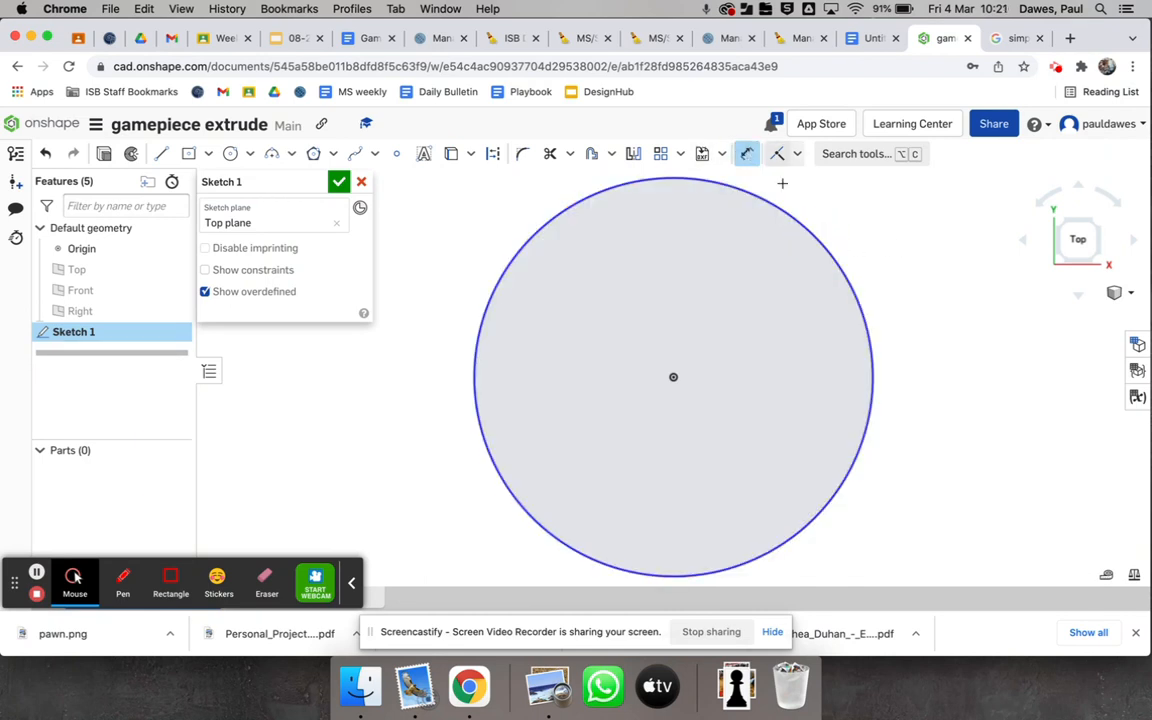
left_click(827, 249)
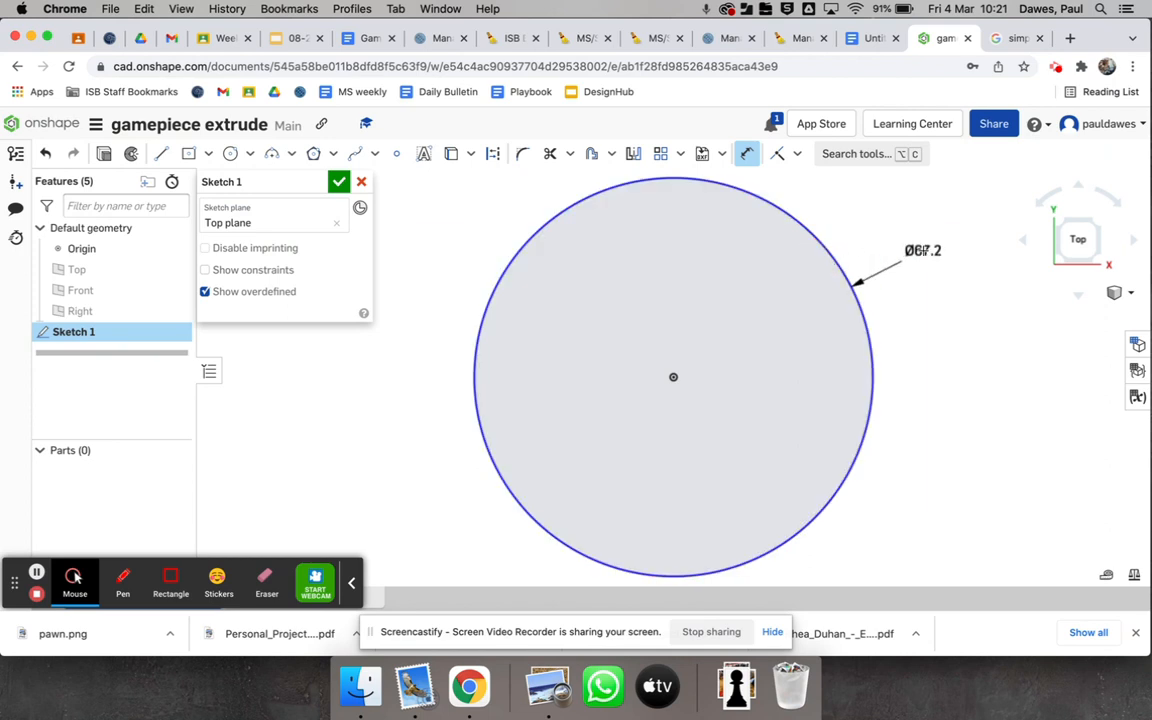
left_click(922, 251)
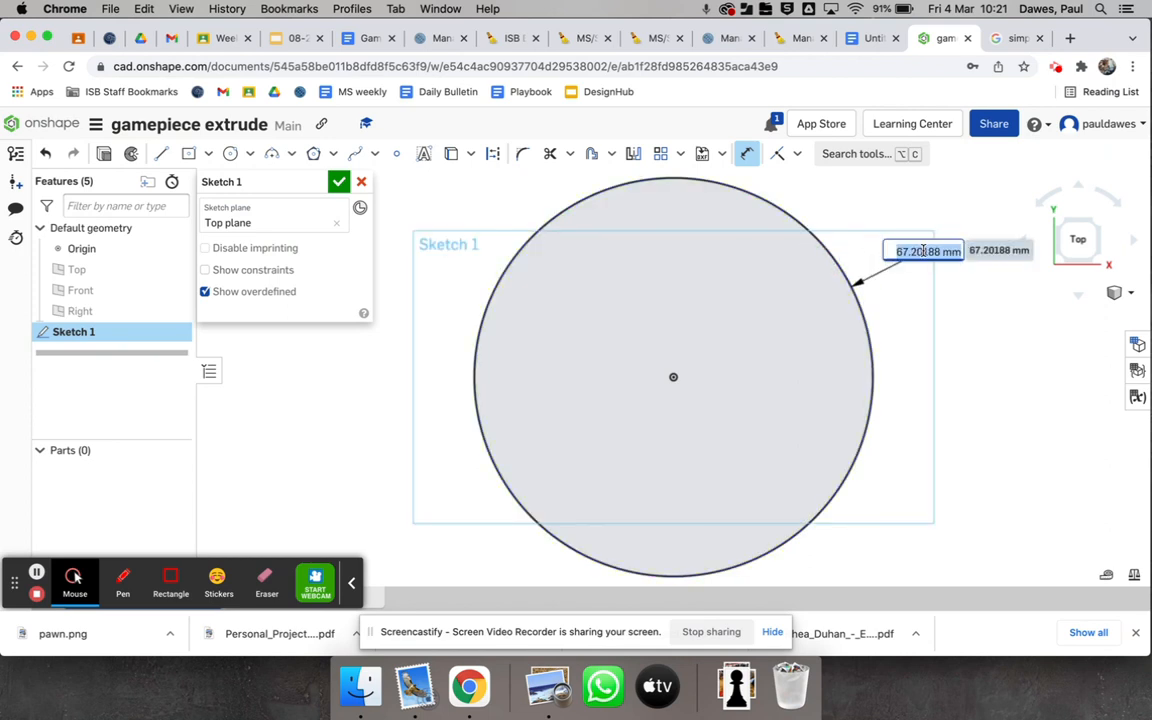
type("2")
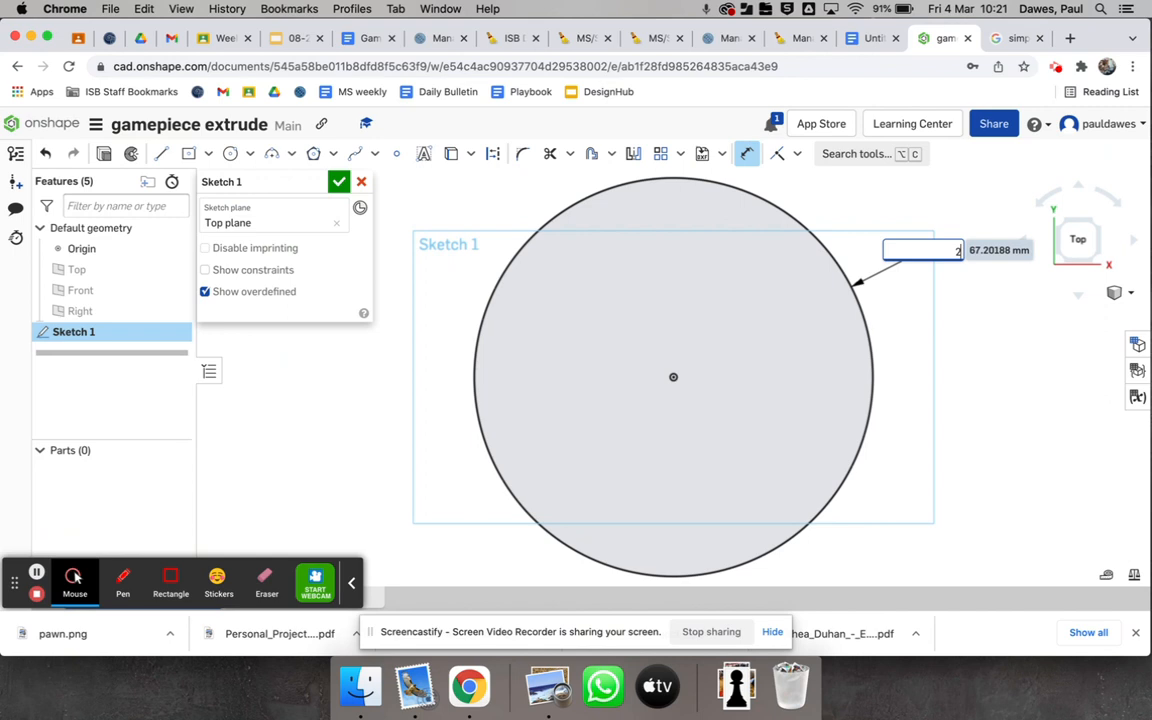
type("0")
key("Return")
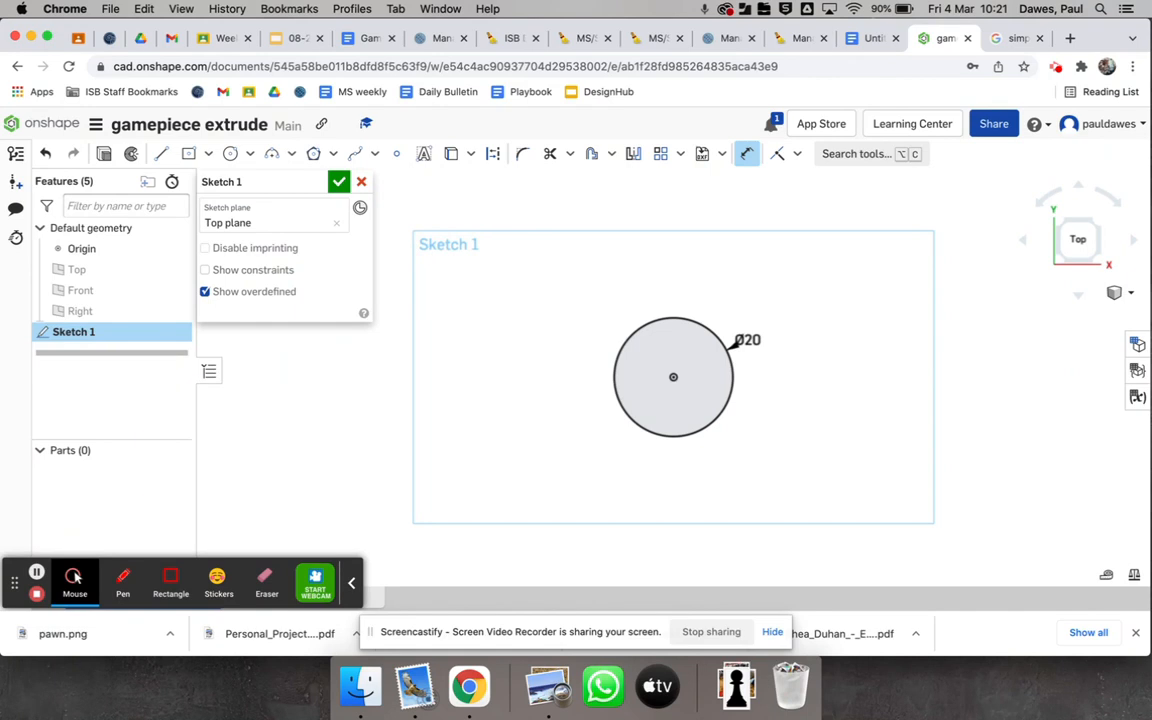
left_click(339, 181)
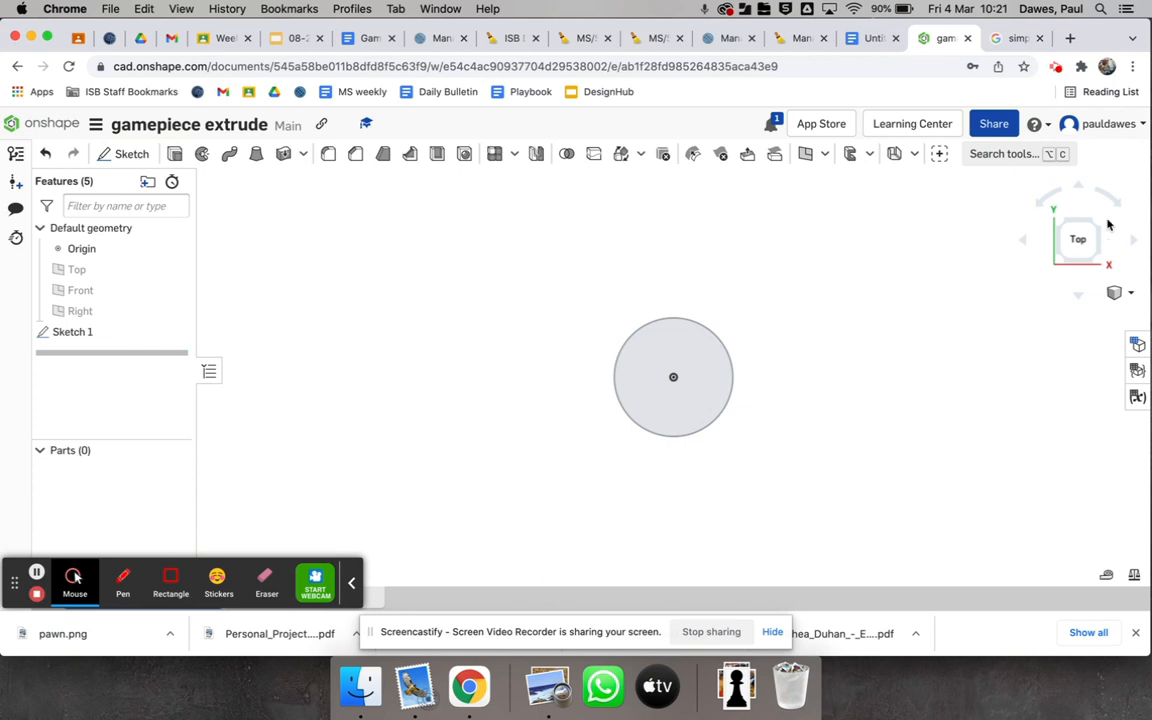
- Extrude the circle upward as a new solid with a blind depth of 50 mm
left_click(1055, 222)
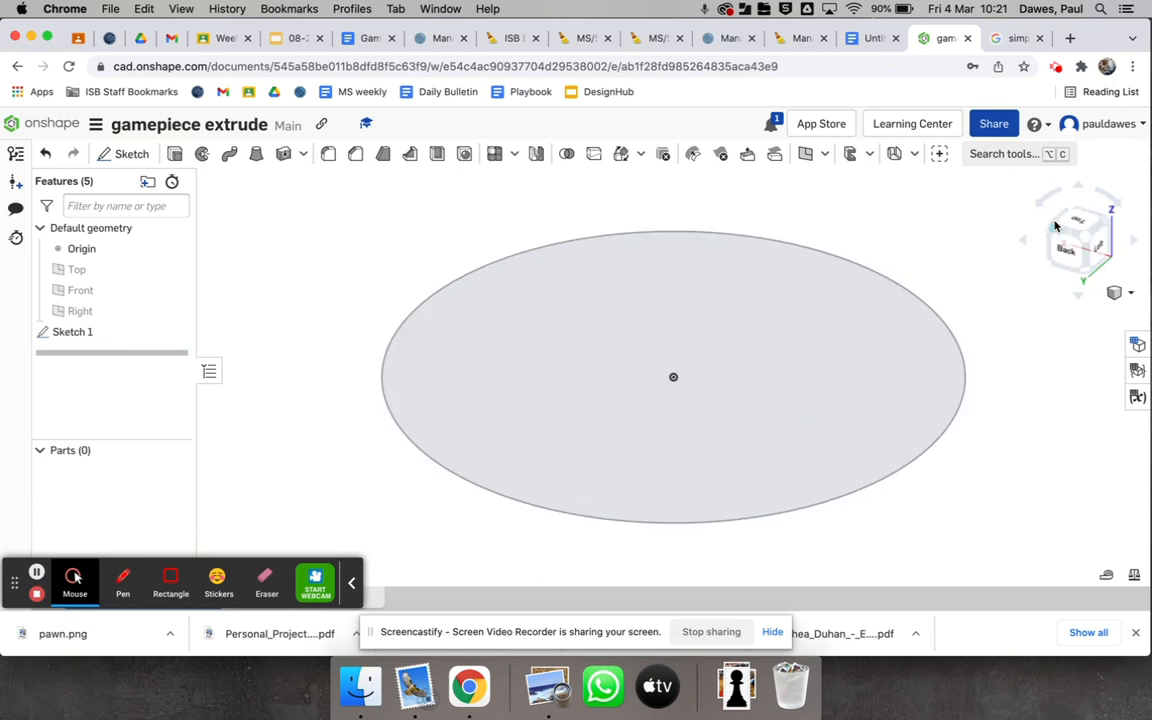
scroll(787, 352, "down", 5)
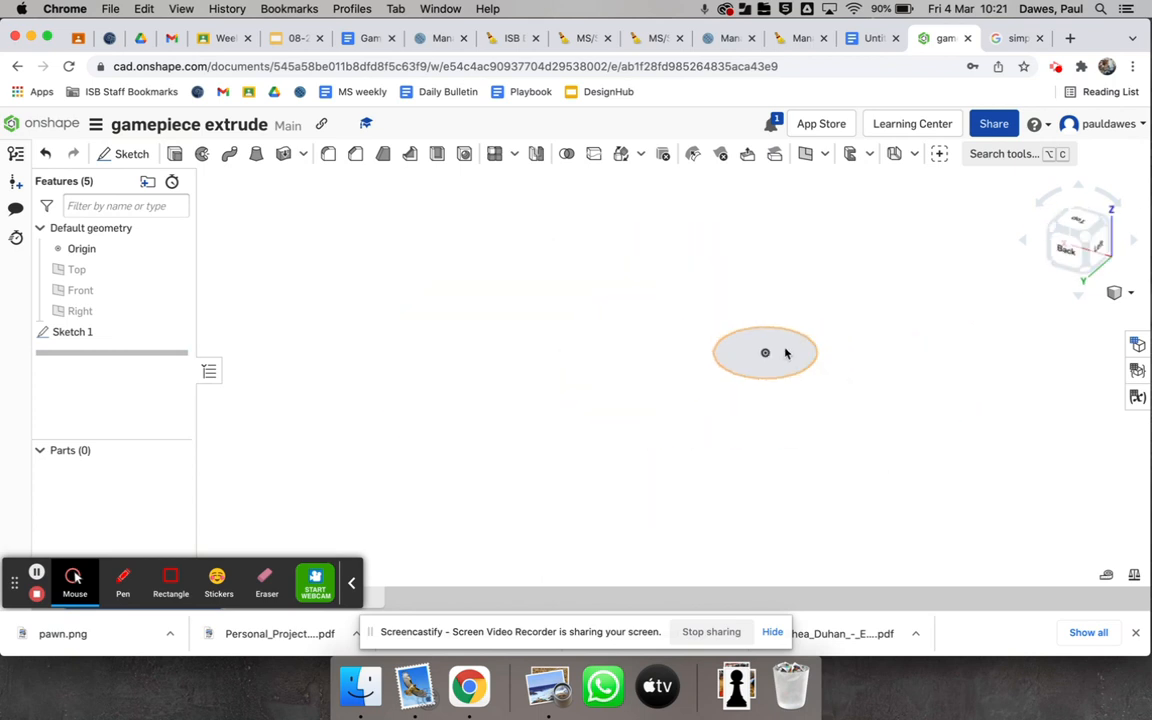
left_click(171, 154)
left_click(791, 364)
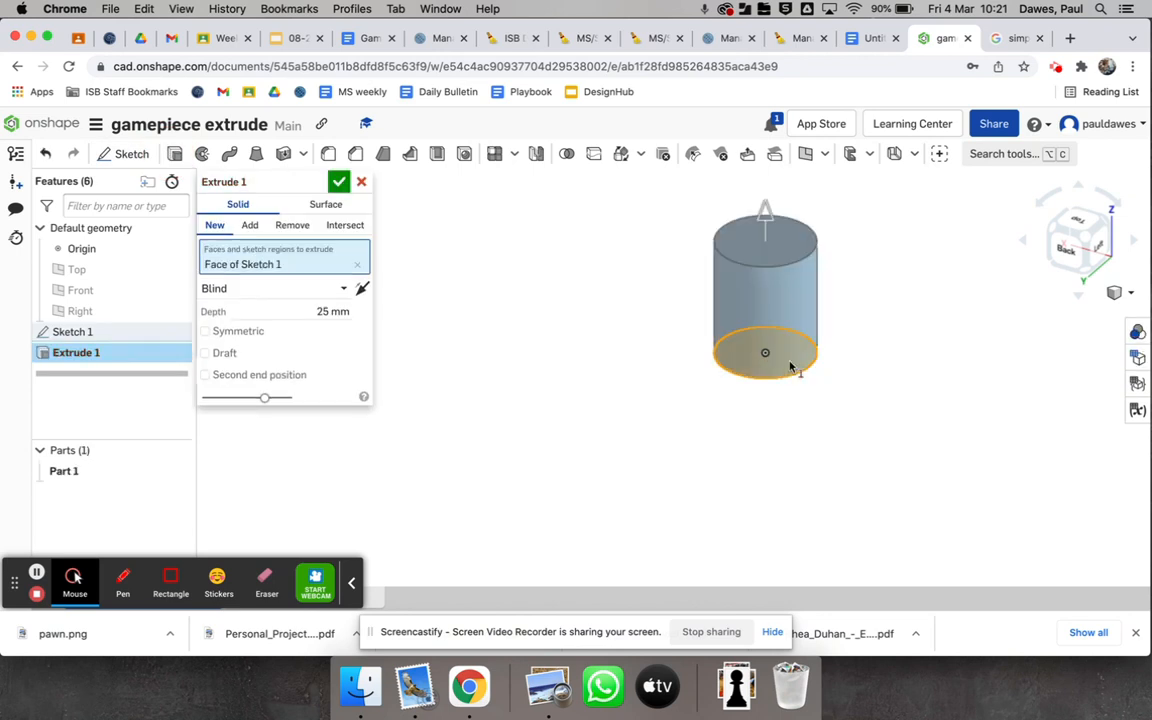
left_click(323, 312)
type("4")
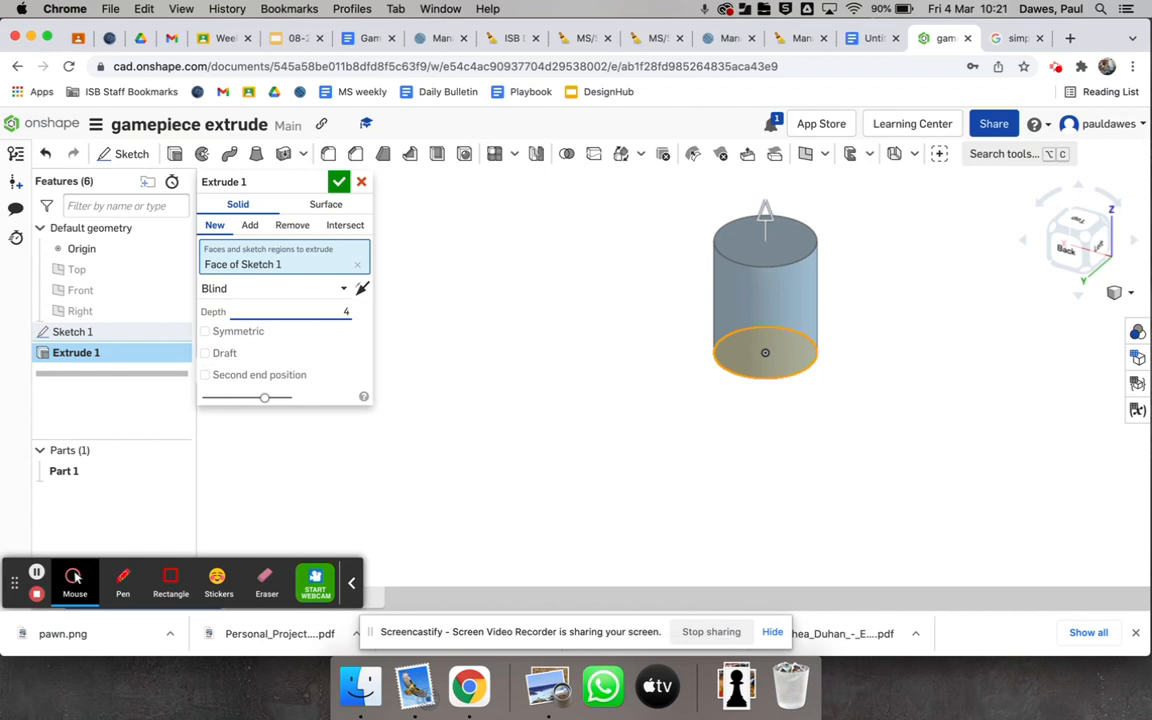
type("0")
key("Return")
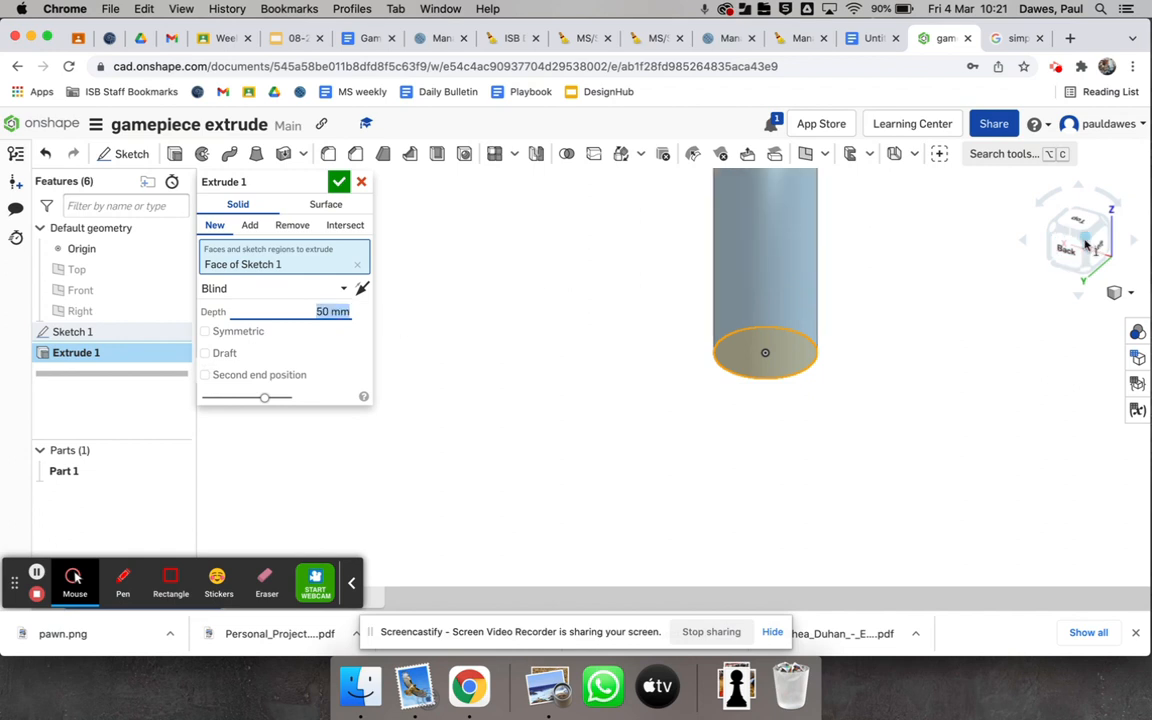
left_click(1084, 241)
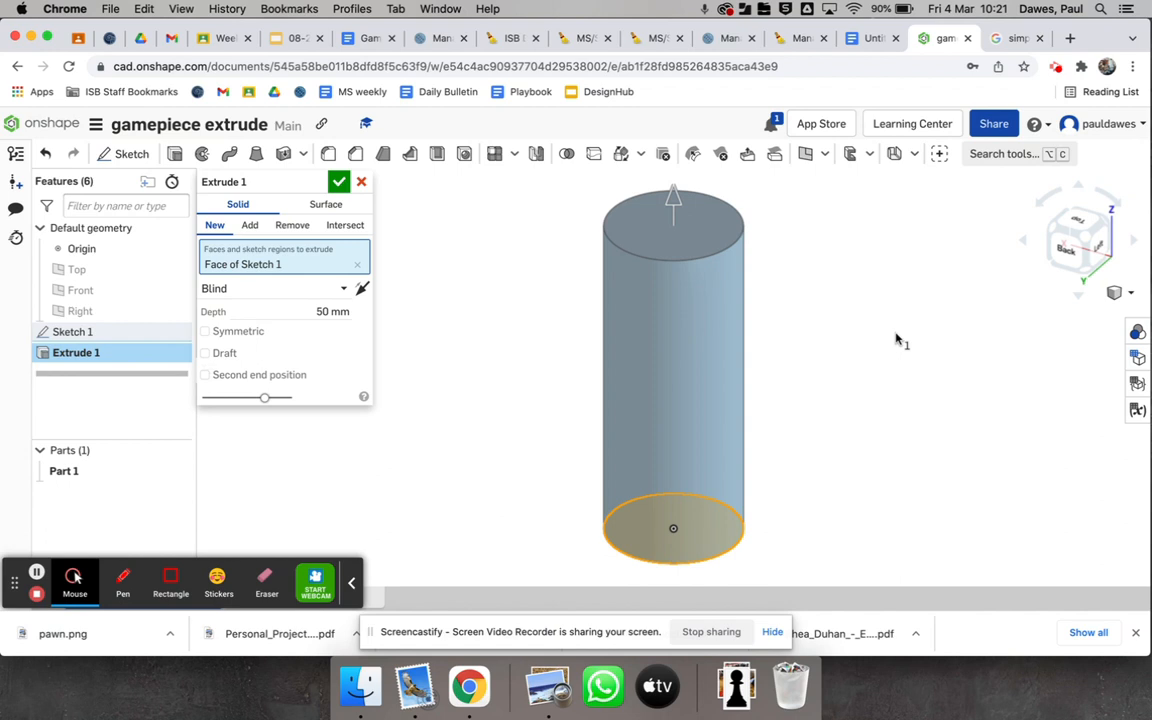
left_click(339, 181)
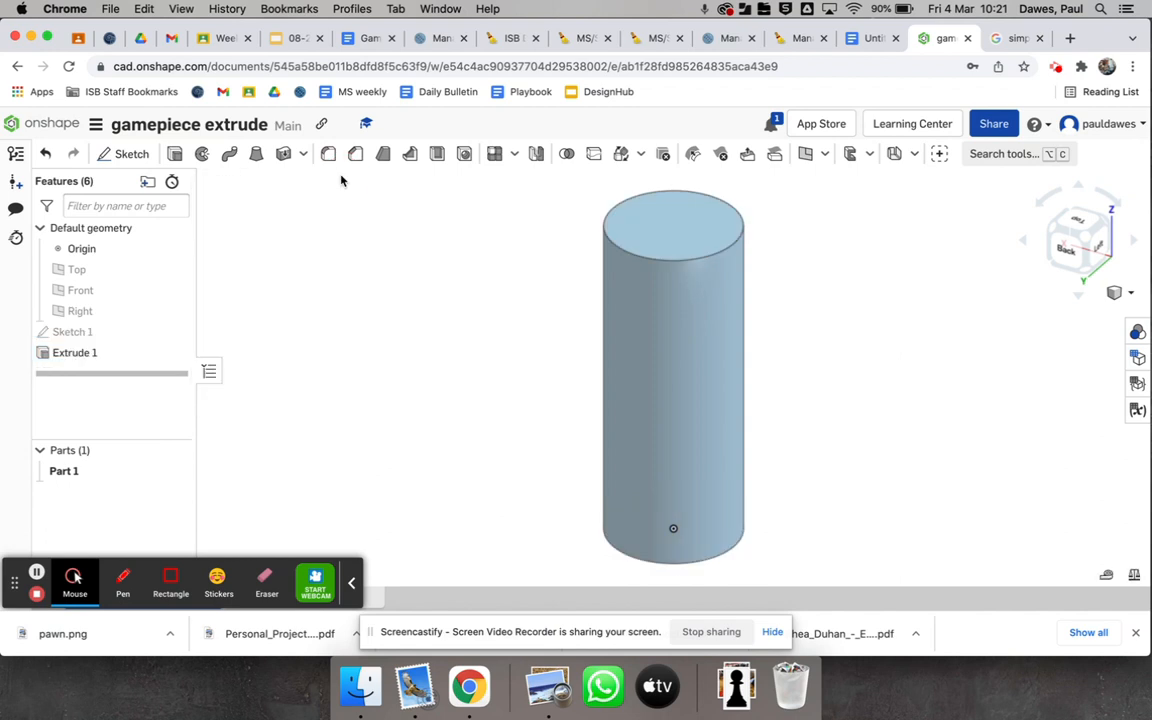
- Try to fillet the cylinder's top edge with a radius of 12.5 mm and with 12 mm
left_click(328, 153)
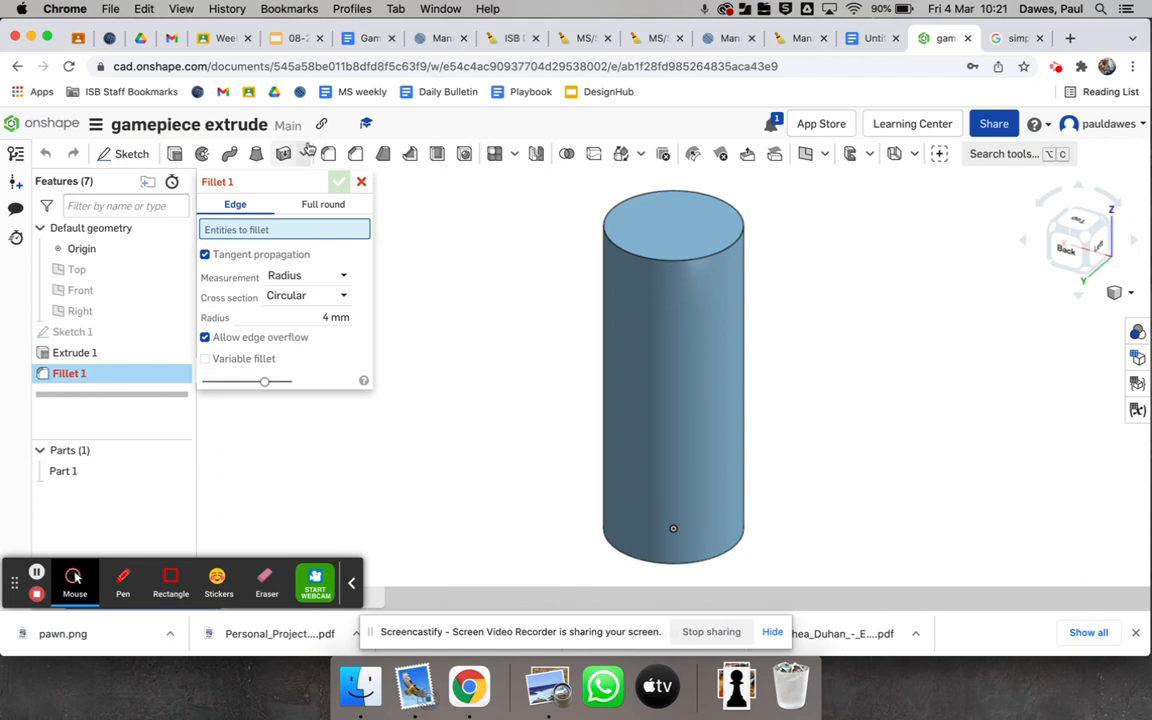
left_click(656, 263)
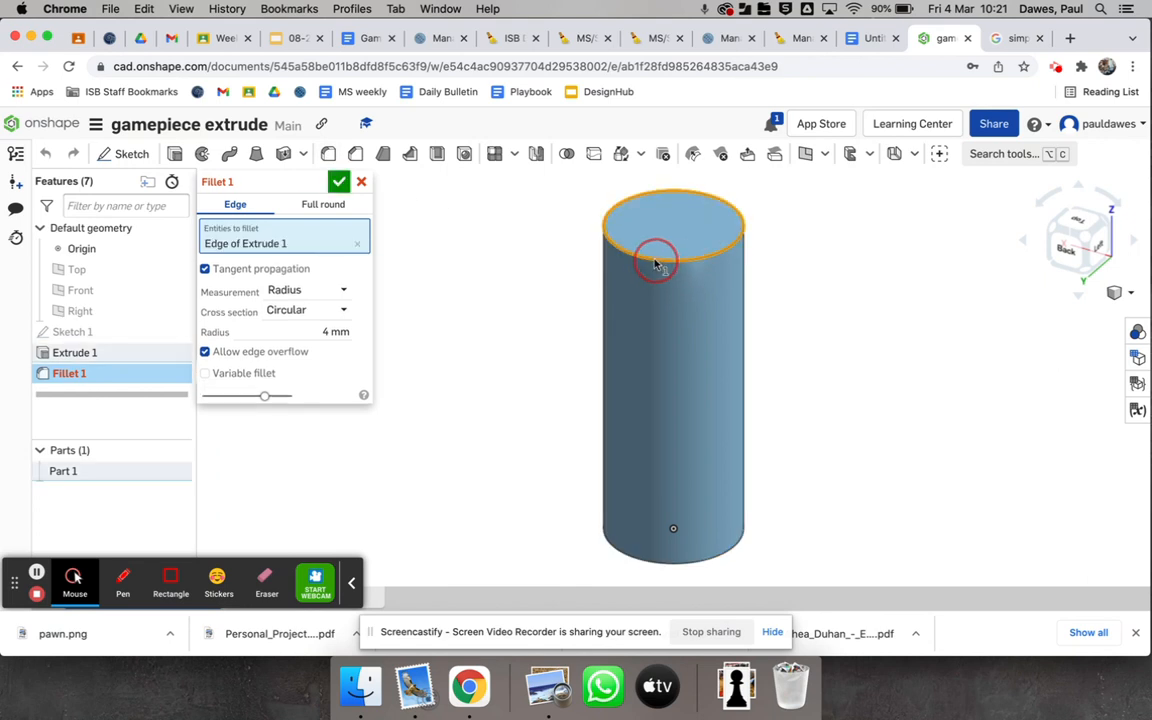
left_click(330, 333)
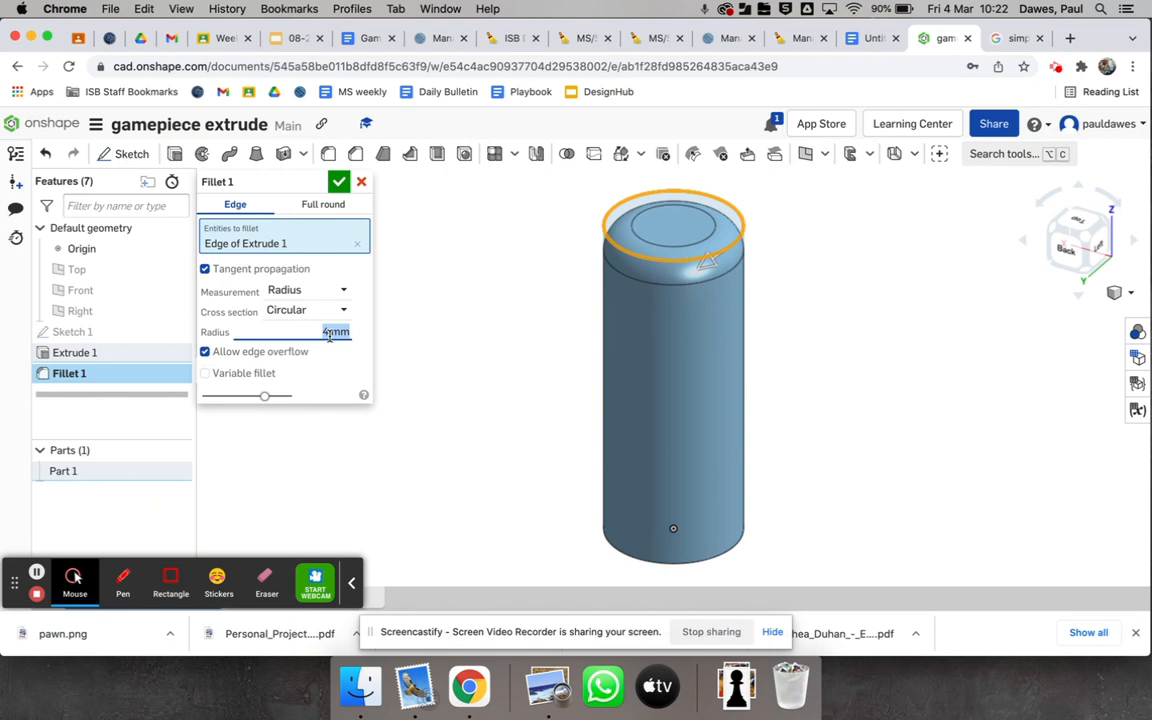
type("12.5")
key("Return")
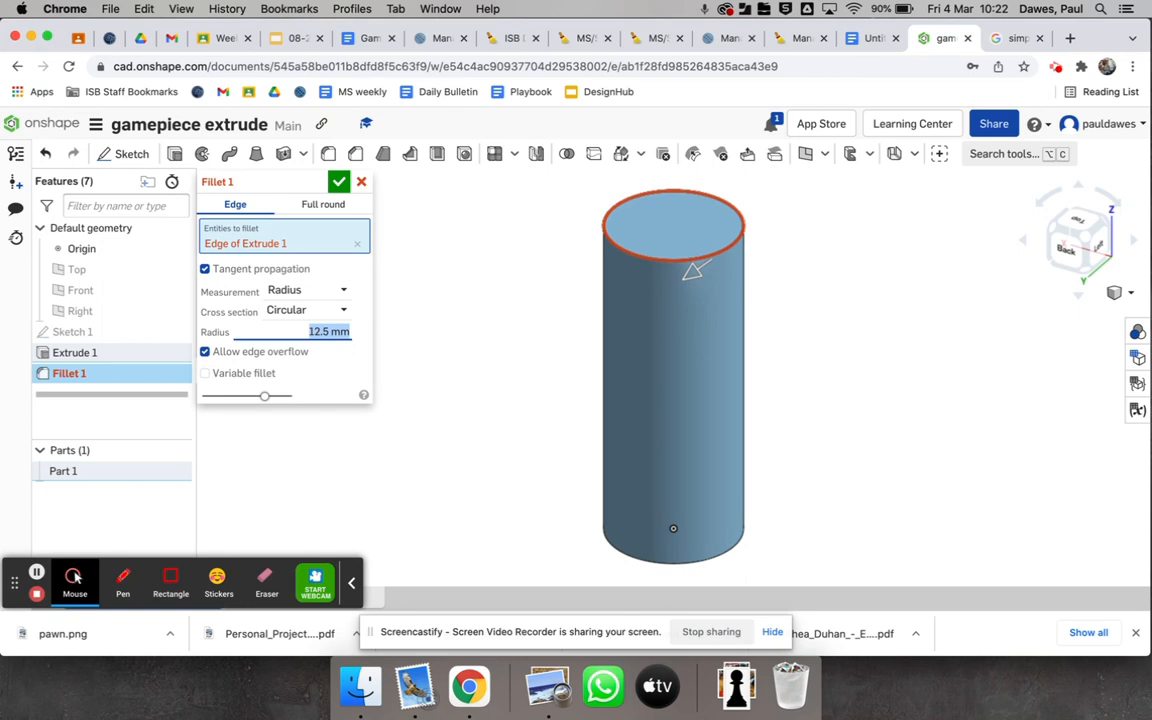
type("12")
key("Return")
- Set the top edge's fillet radius to 10 mm and accept the fillet
type("10")
key("Return")
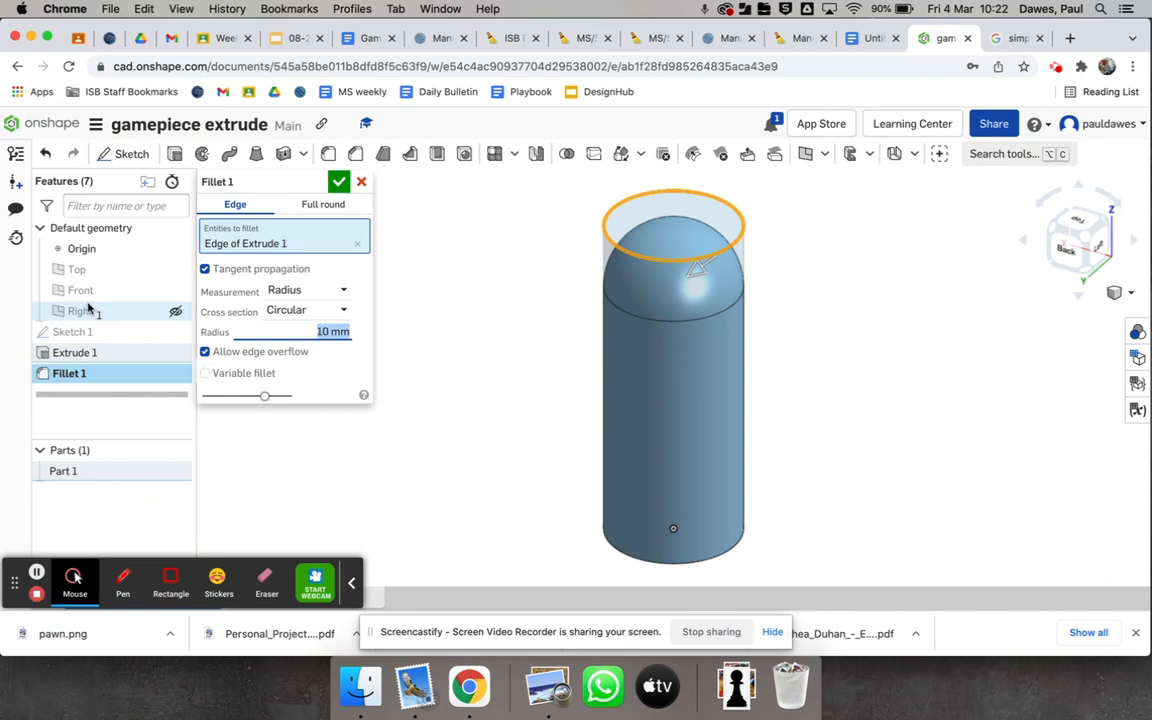
left_click(338, 181)
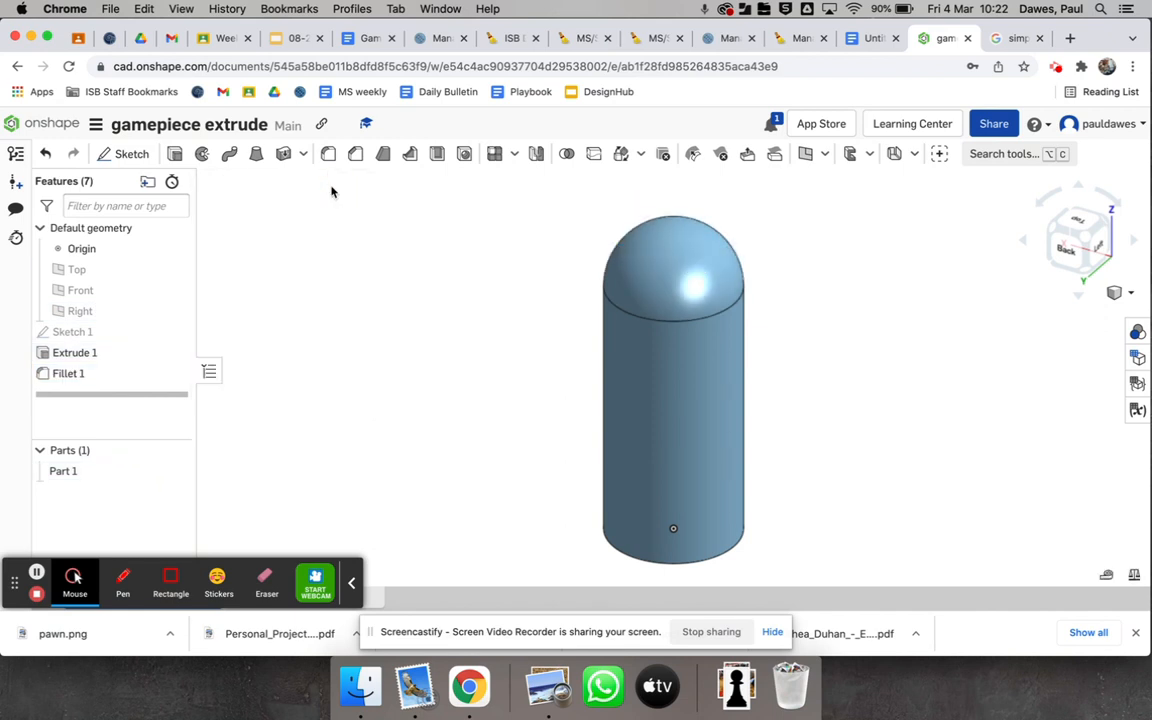
- Start a new sketch on the Front plane, facing the cylinder from the back
left_click(1068, 255)
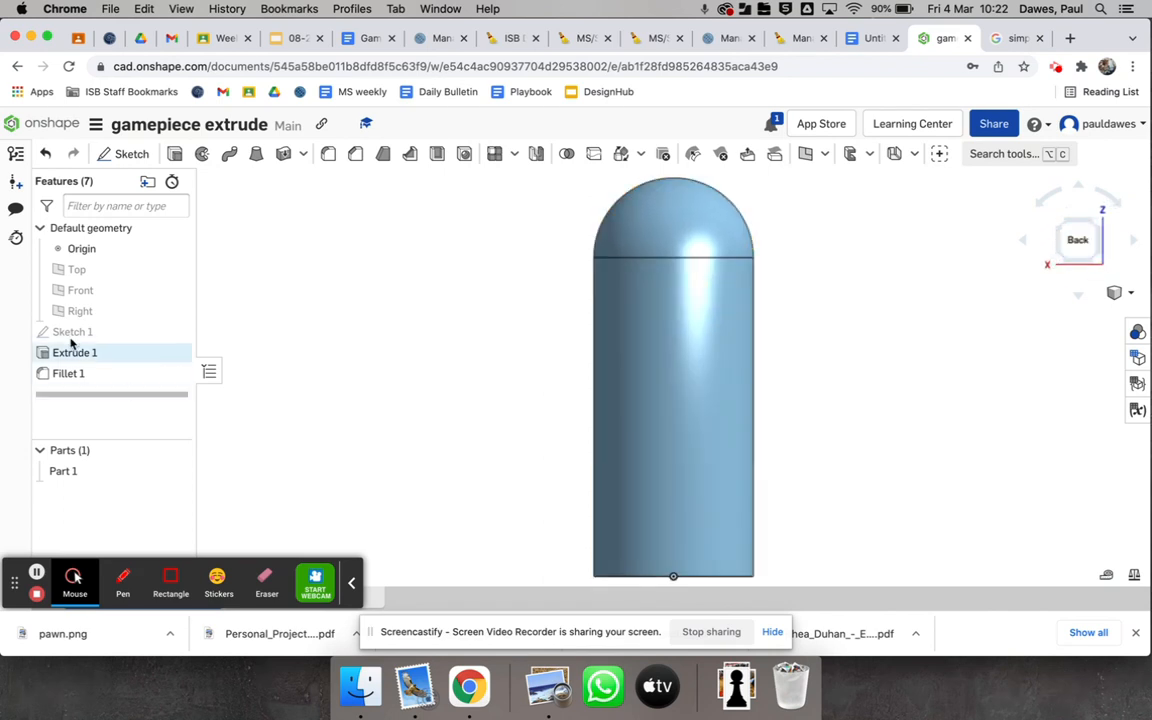
left_click(95, 291)
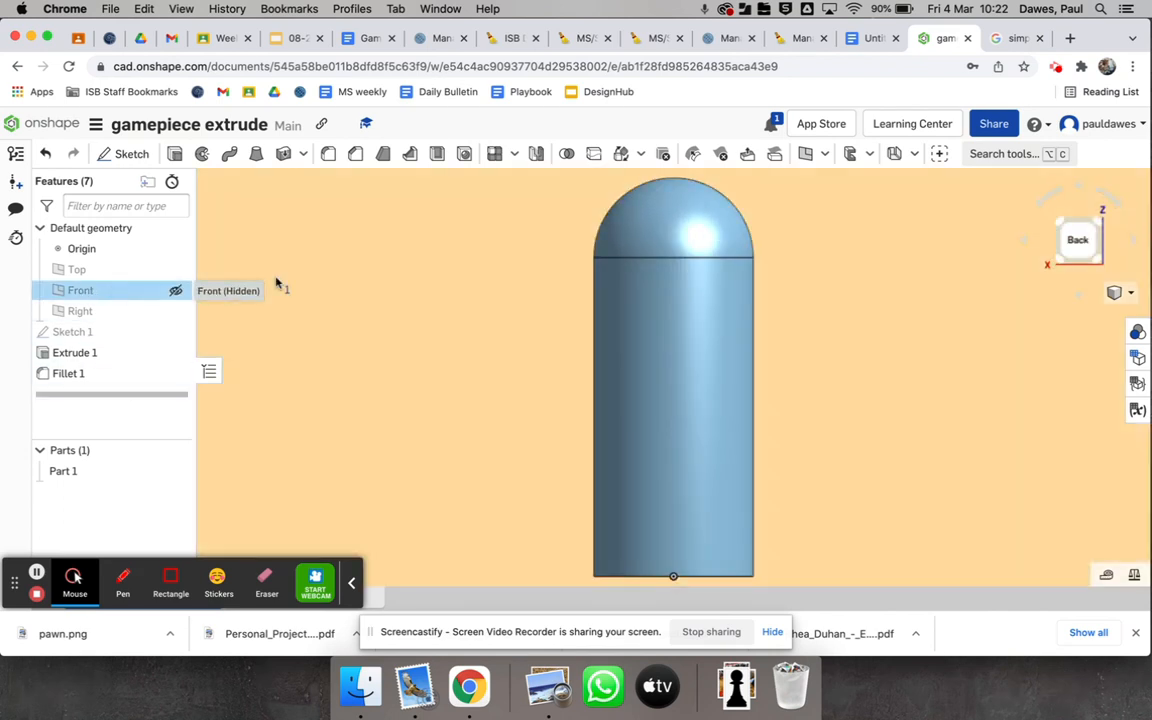
left_click(131, 153)
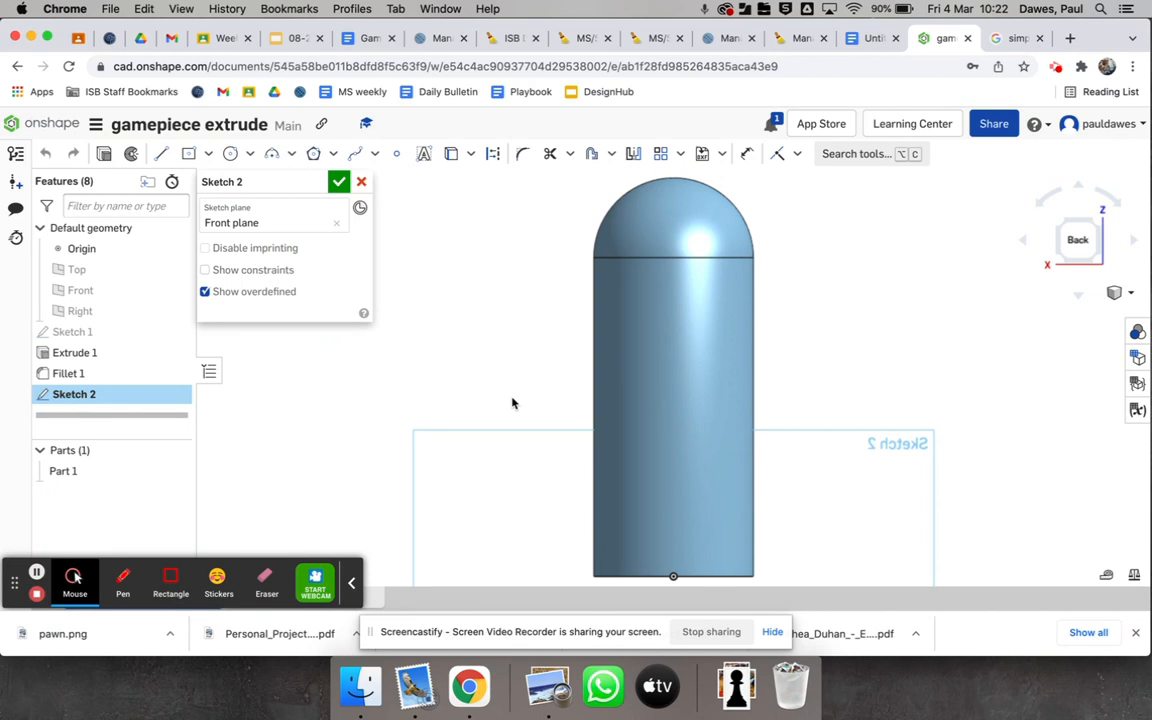
- Draw a construction rectangle centred on the origin, about 46 mm high and wider than the cylinder
left_click(494, 158)
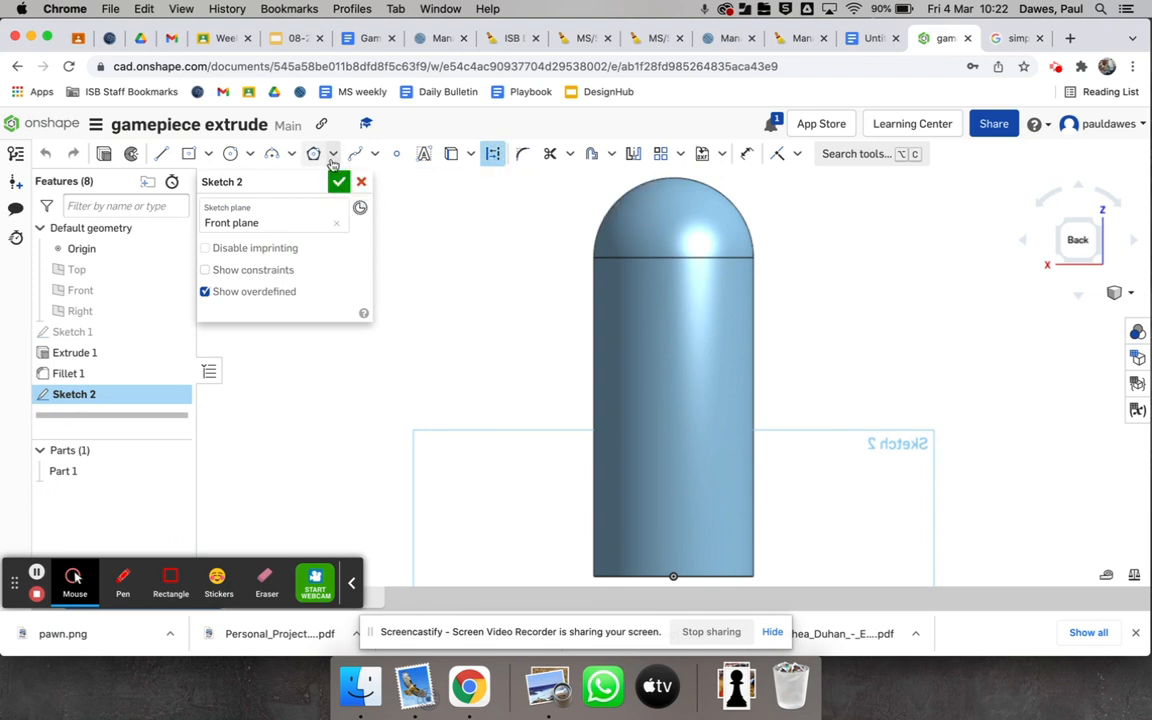
left_click(191, 156)
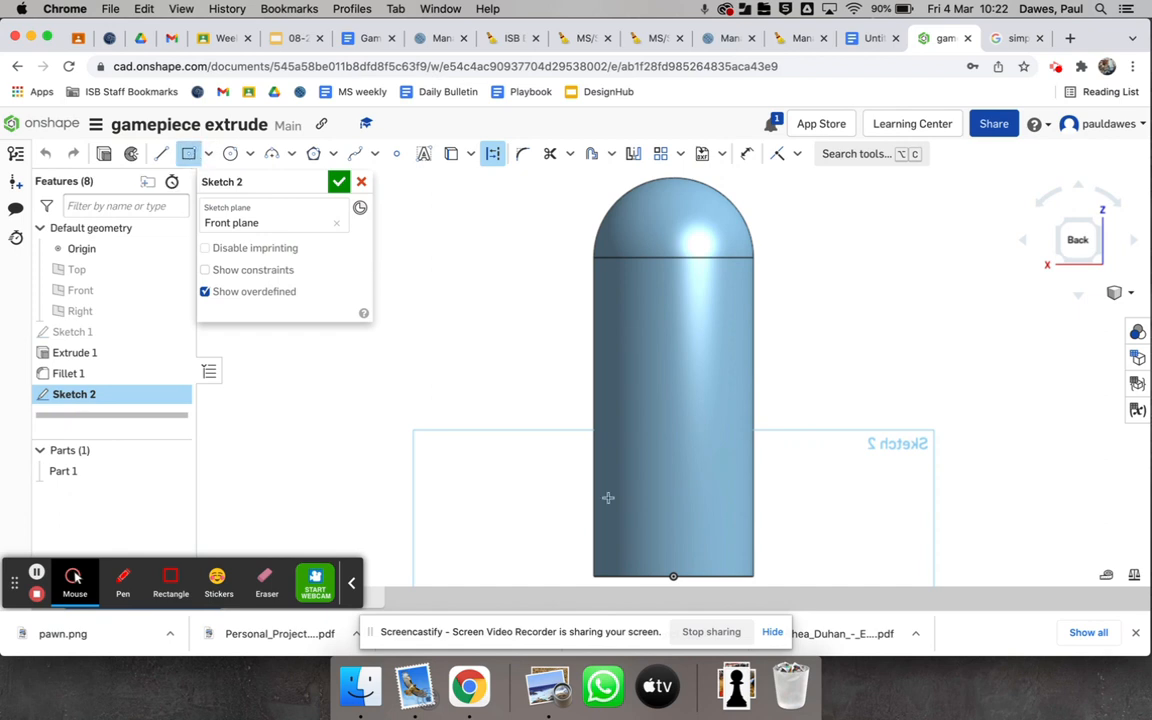
left_click(673, 575)
left_click(886, 394)
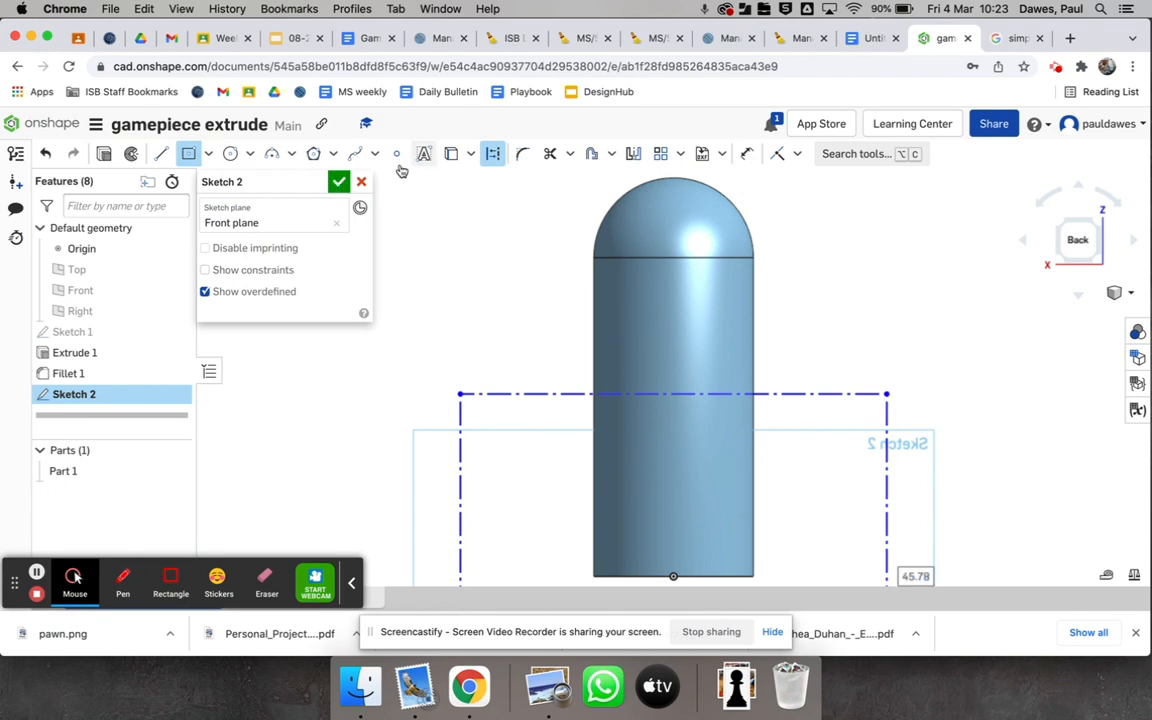
- Draw two circles centred on the construction rectangle's upper corners, about 44 mm and 43 mm in diameter, each overlapping one side of the cylinder
left_click(494, 156)
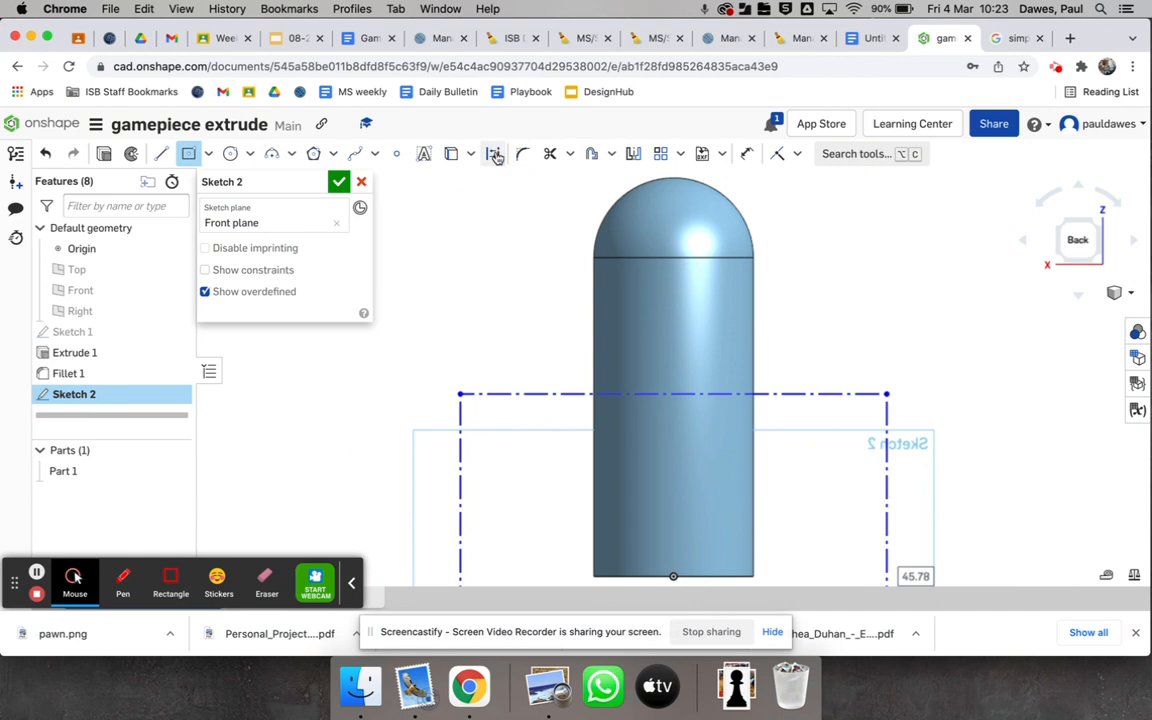
left_click(229, 155)
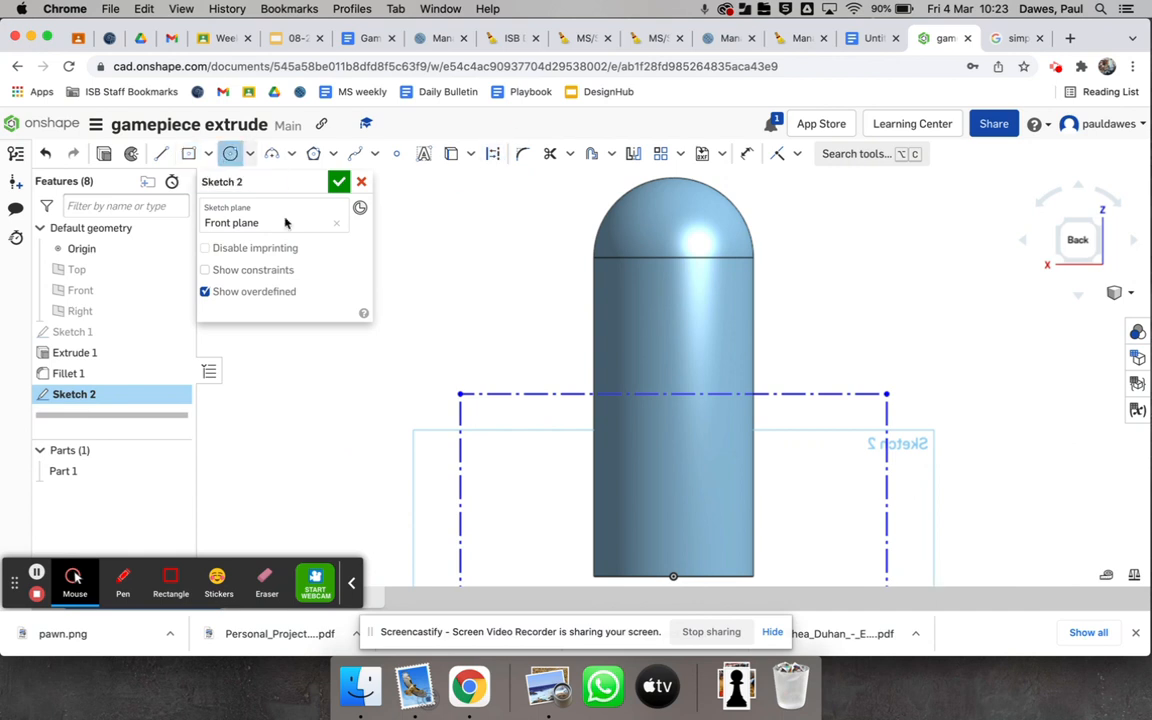
left_click(460, 394)
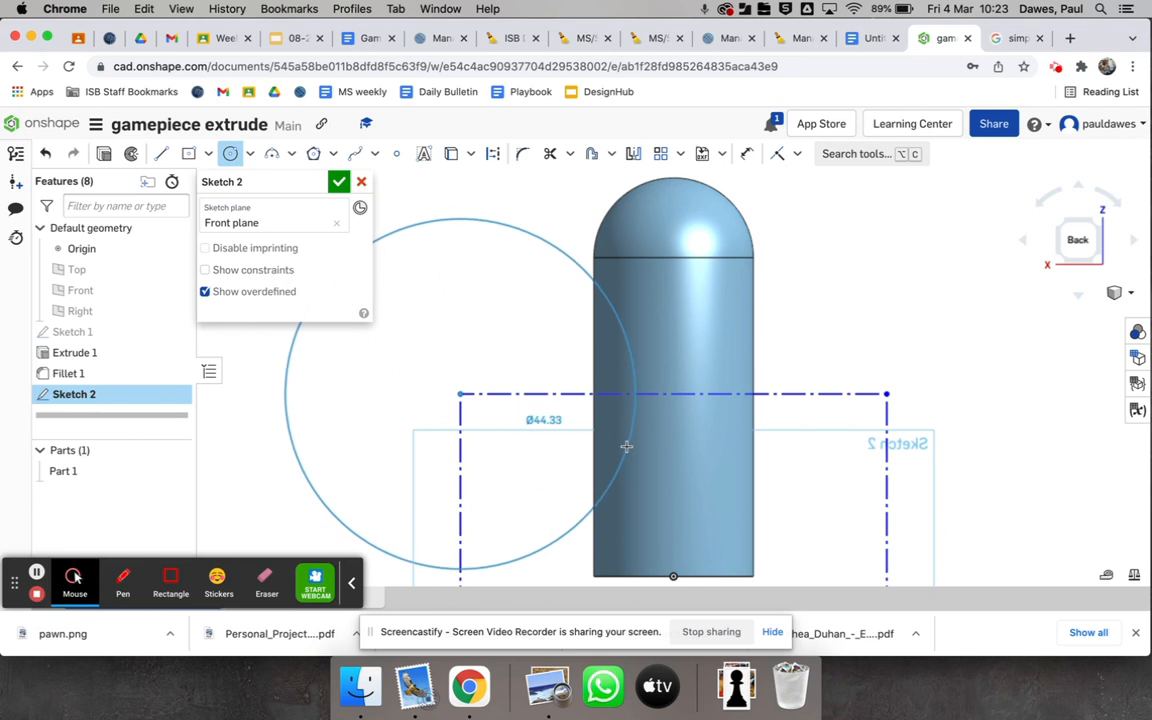
left_click(626, 446)
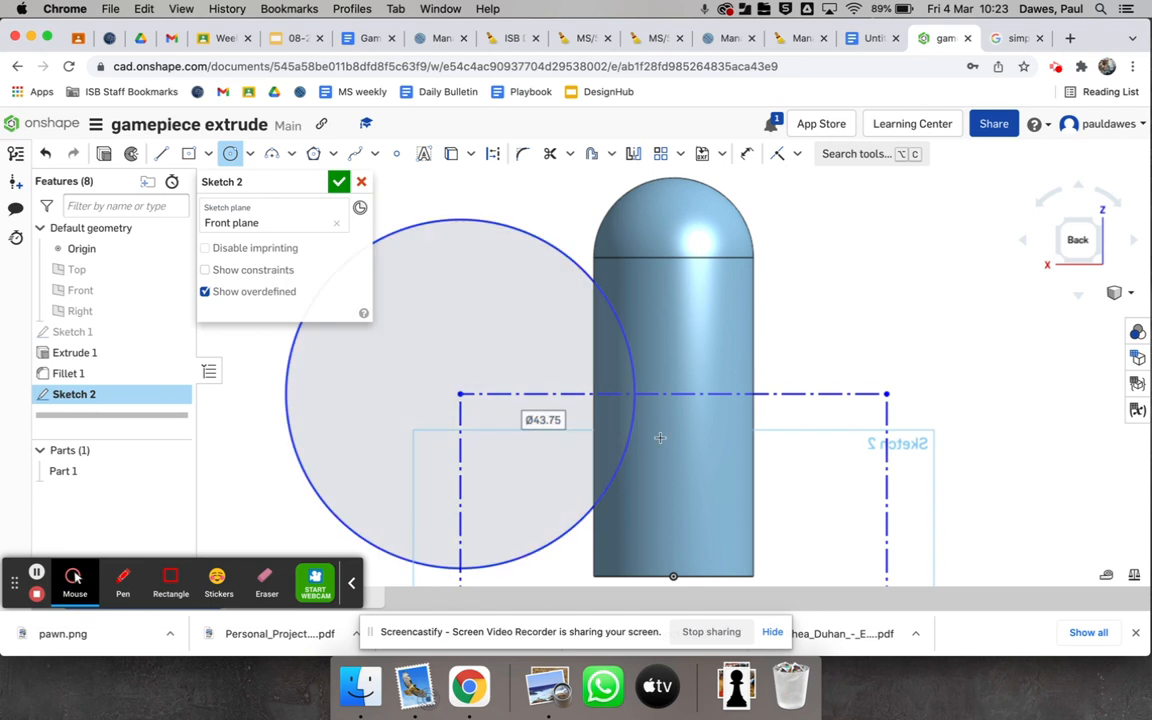
left_click(887, 393)
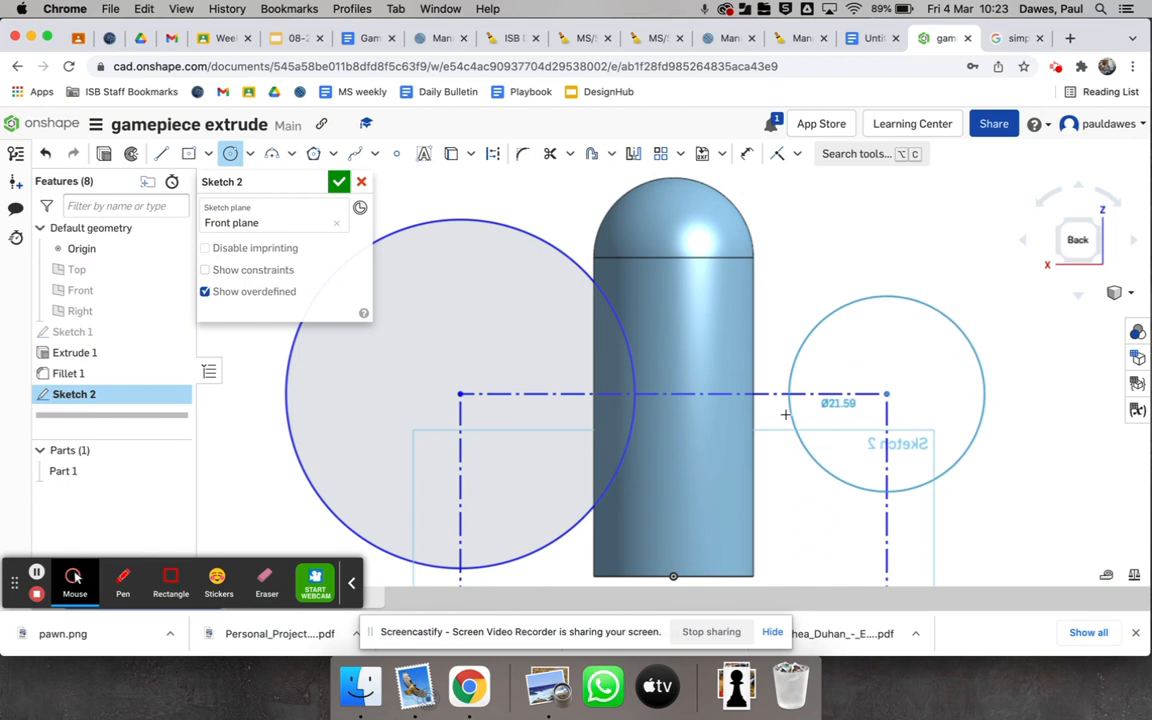
left_click(721, 429)
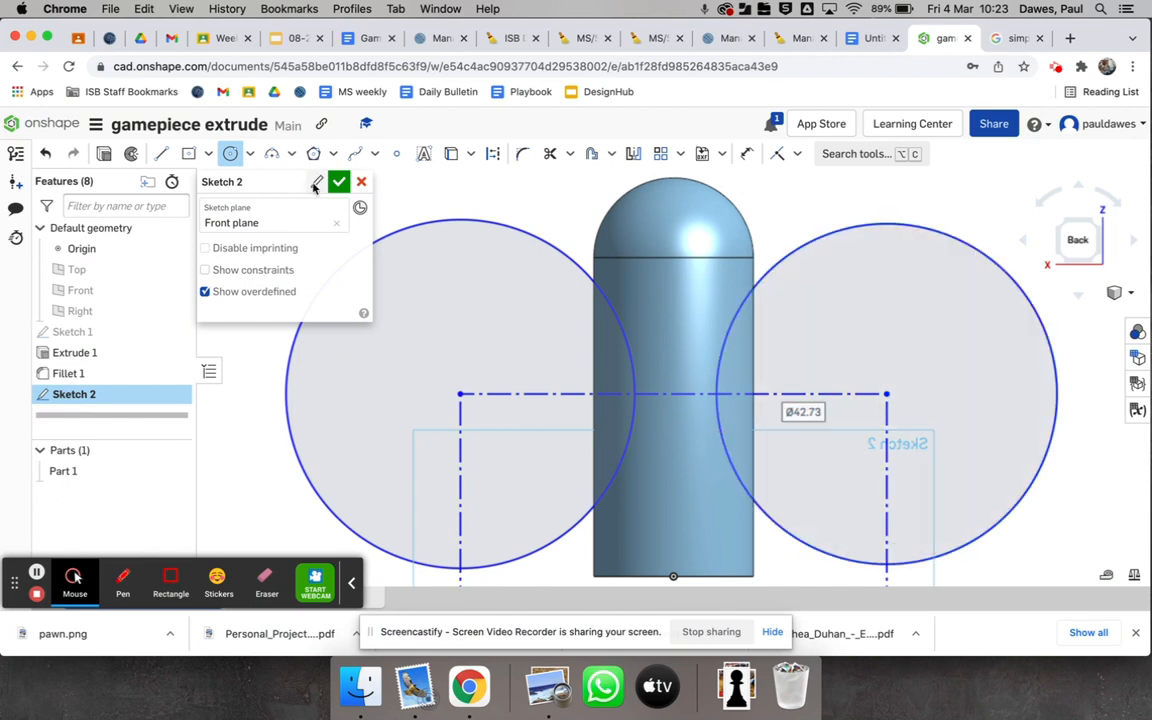
- Dimension both circles to a diameter of 44 mm and finish the sketch
left_click(747, 153)
left_click(470, 220)
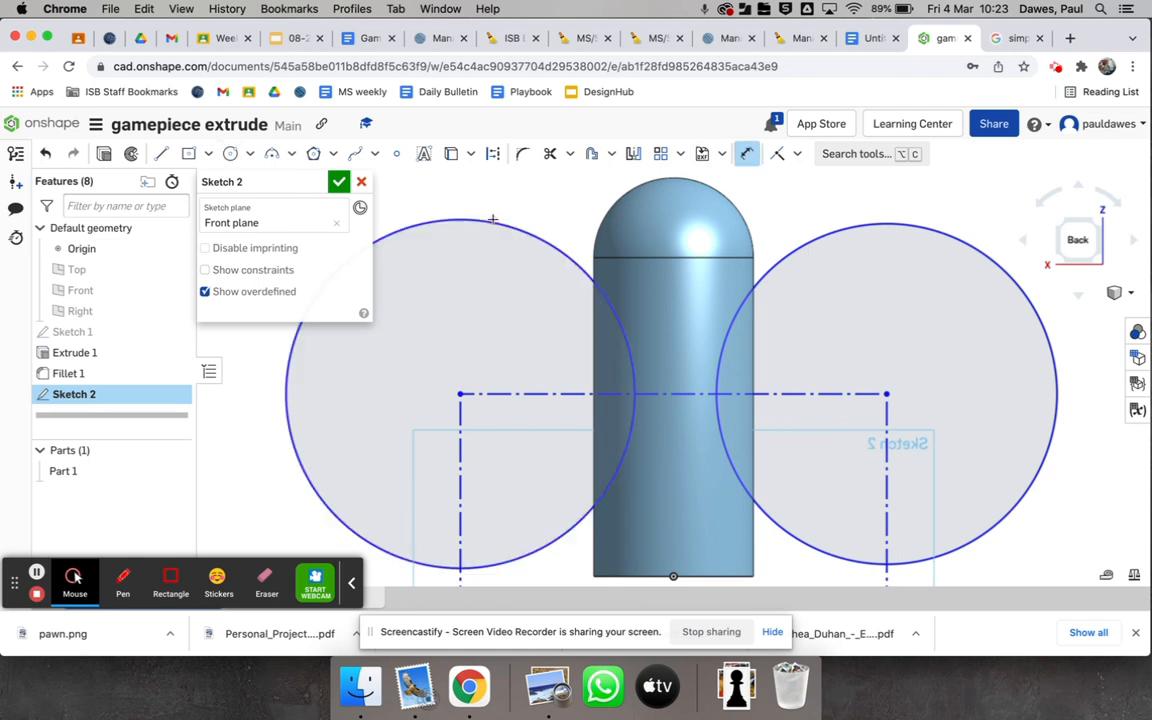
left_click(540, 197)
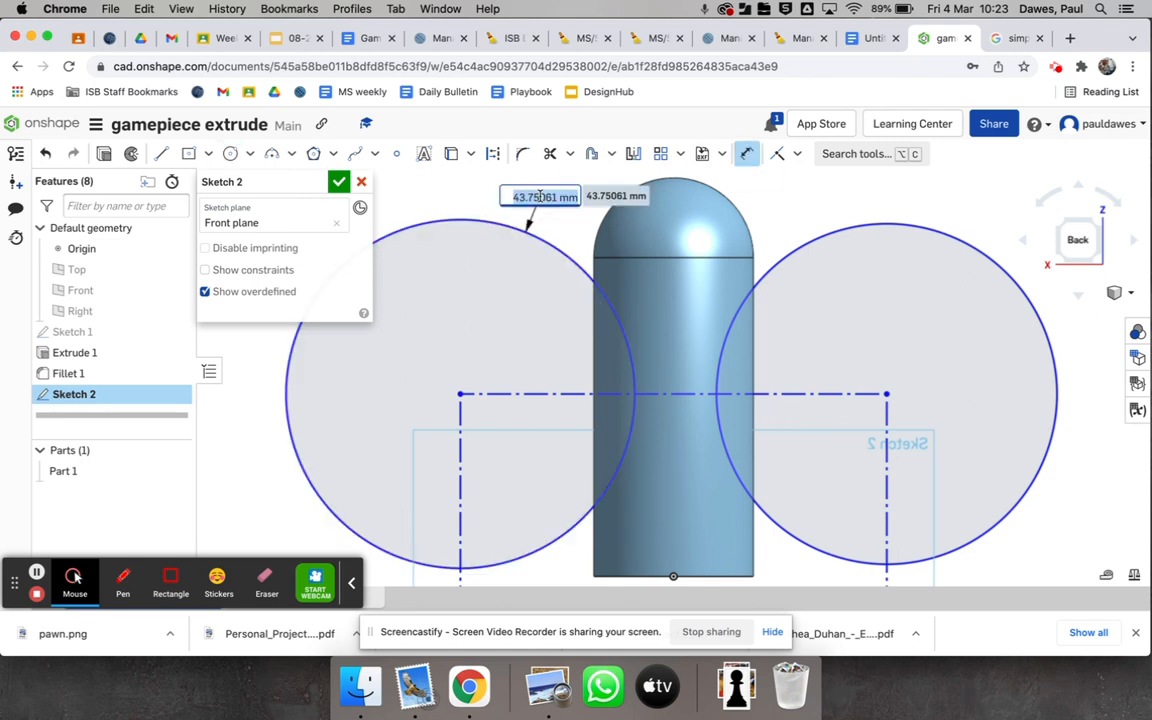
type("44")
key("Return")
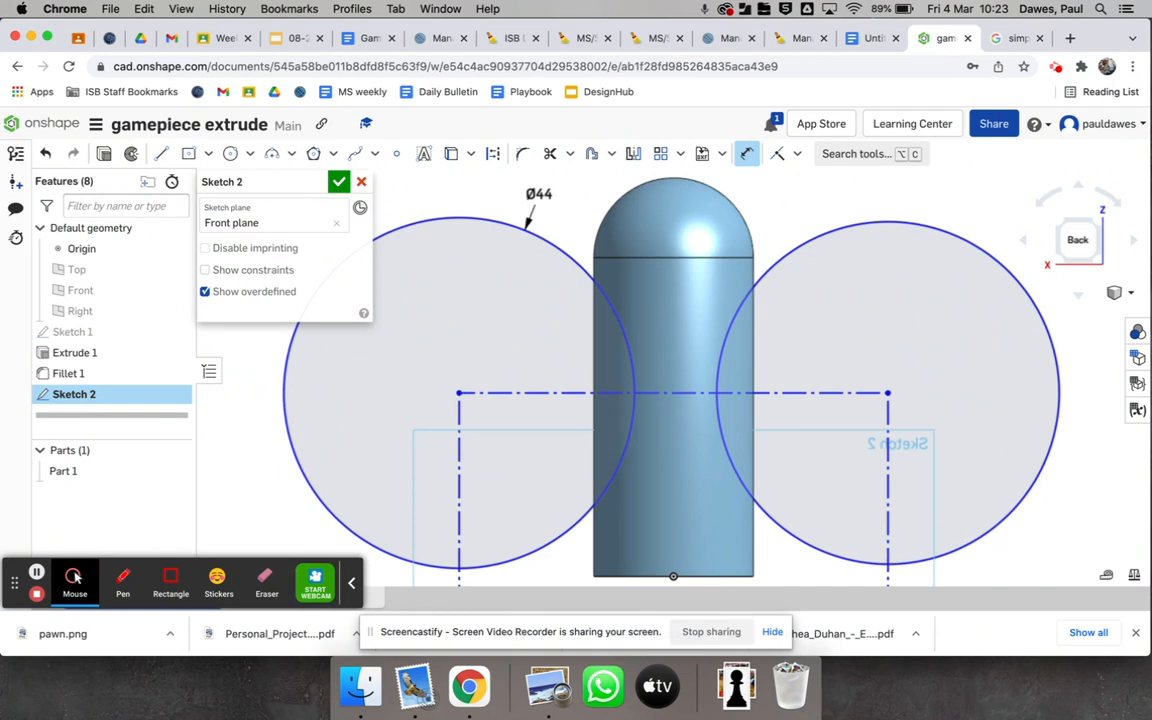
left_click(897, 219)
left_click(818, 196)
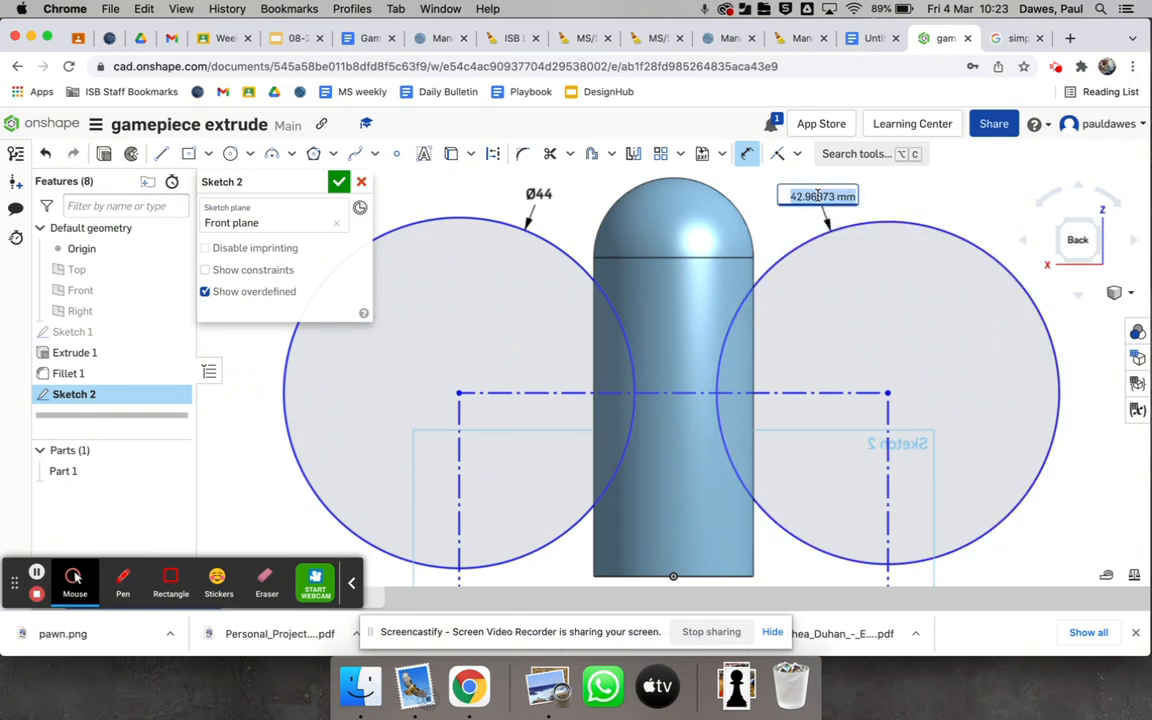
type("44")
key("Return")
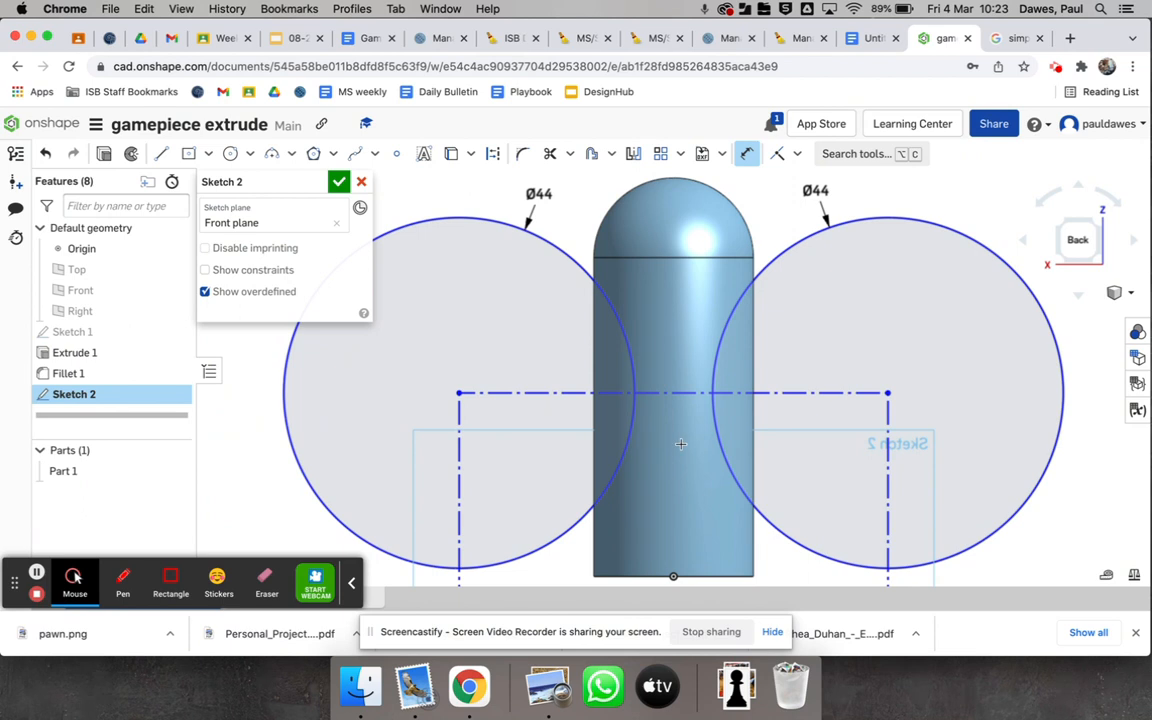
left_click(339, 181)
- Cut both circles out of the cylinder's sides with a symmetric Remove extrude of 76 mm depth
left_click(1059, 228)
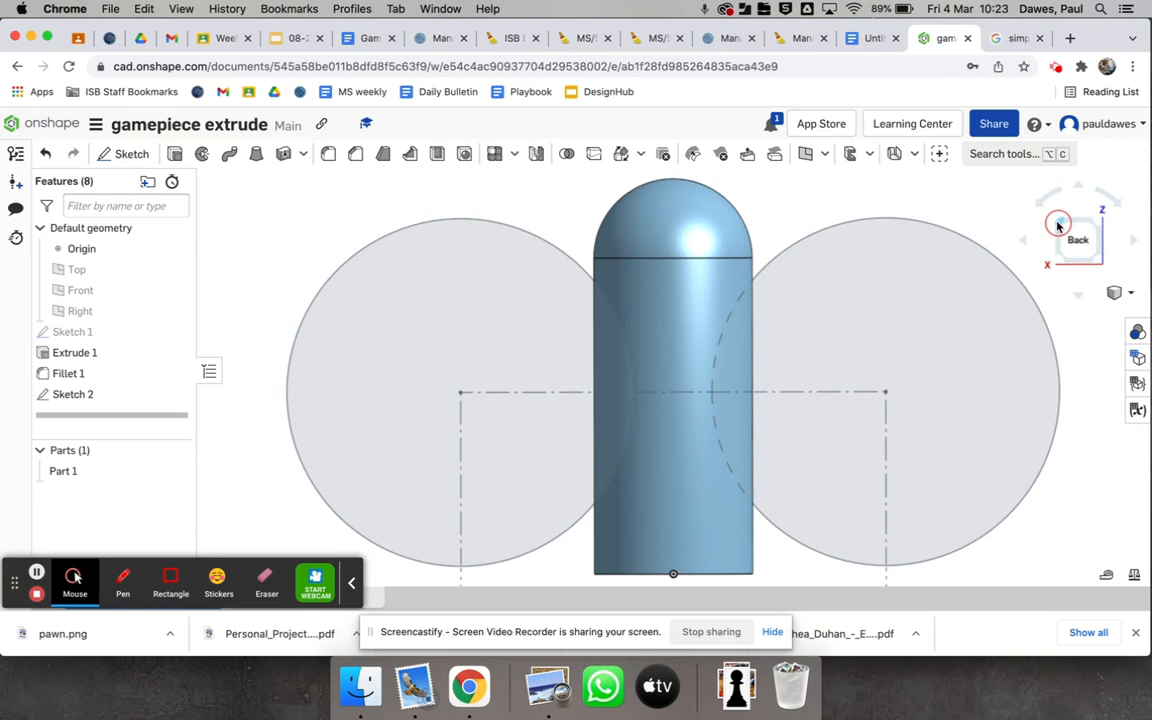
left_click(1050, 231)
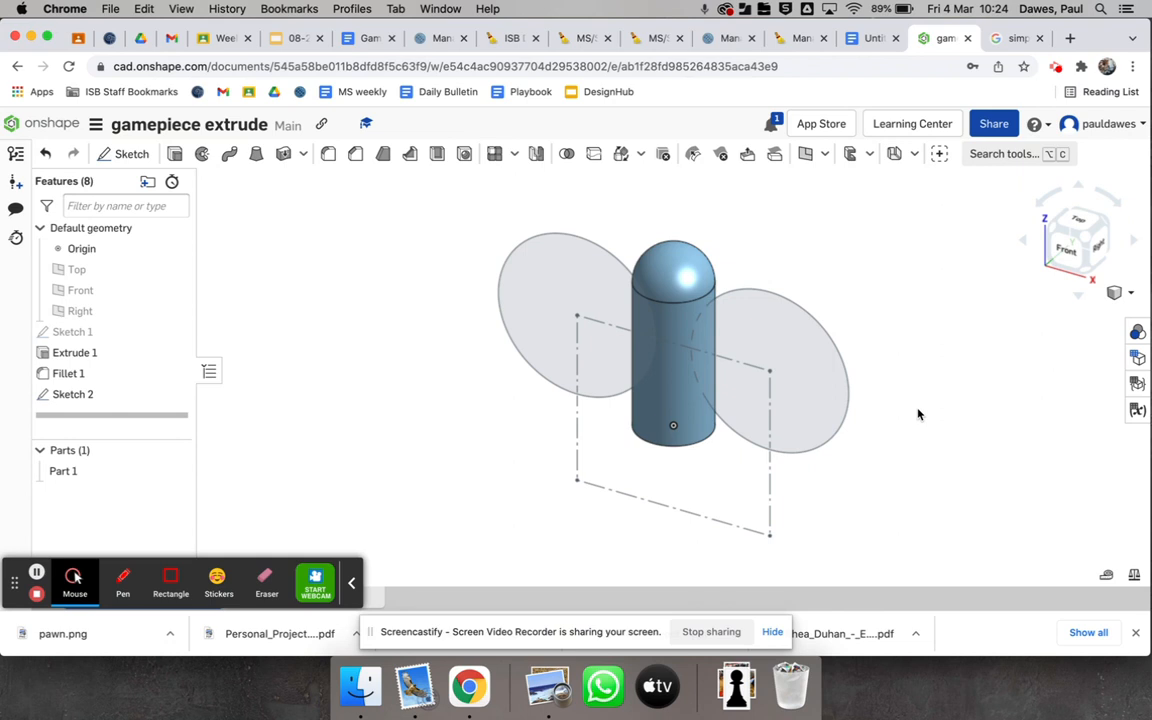
left_click(174, 153)
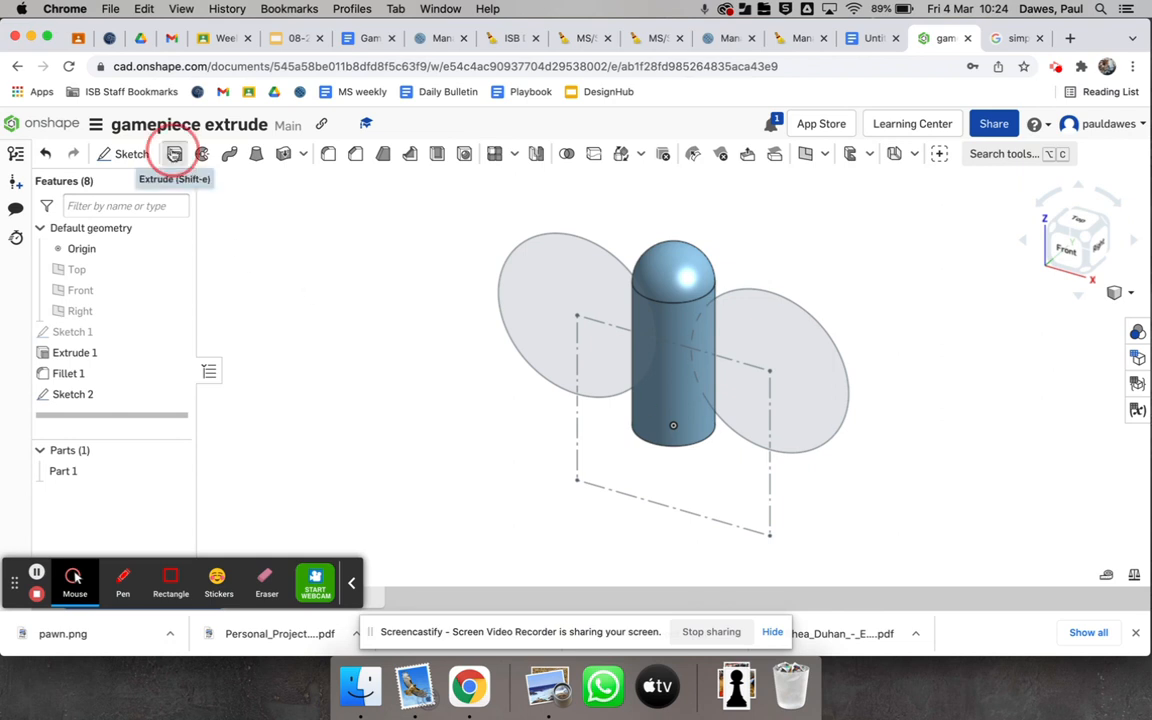
left_click(548, 278)
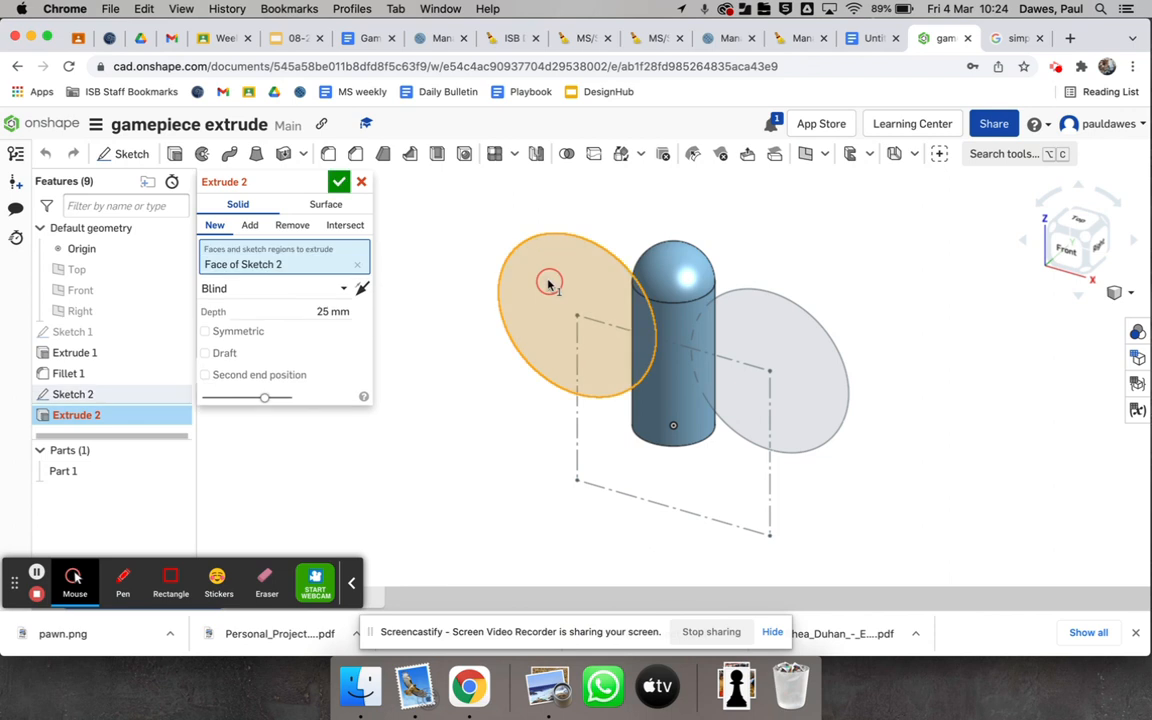
left_click(812, 360)
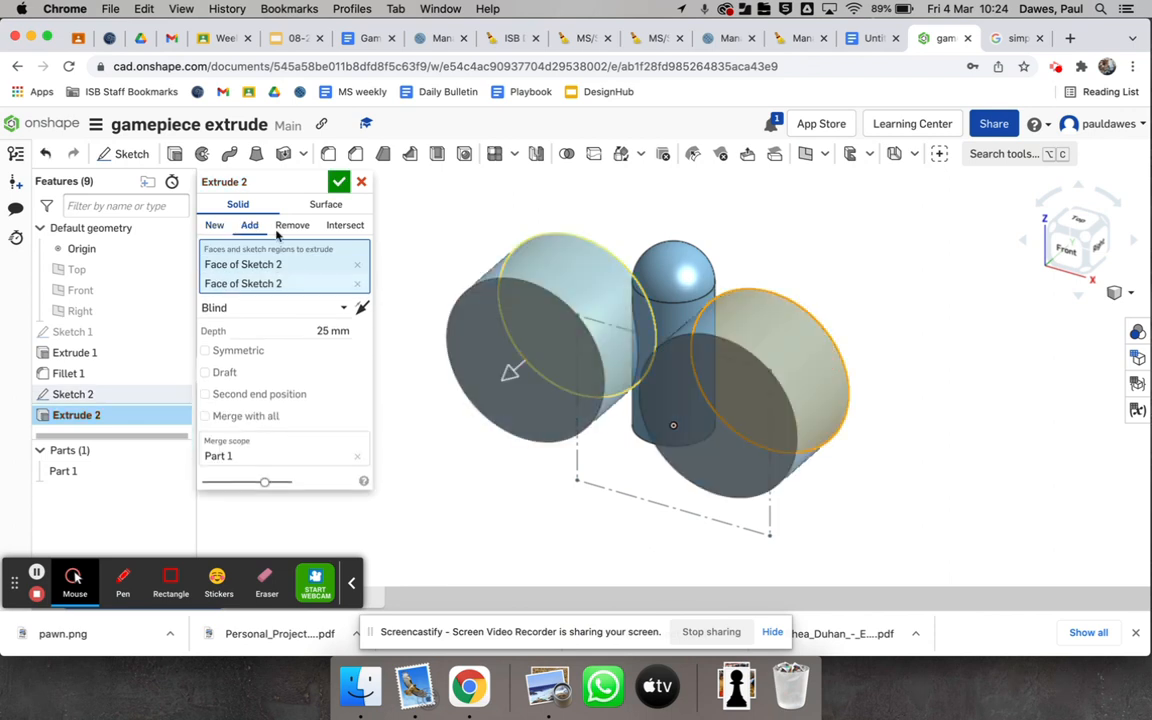
left_click(291, 226)
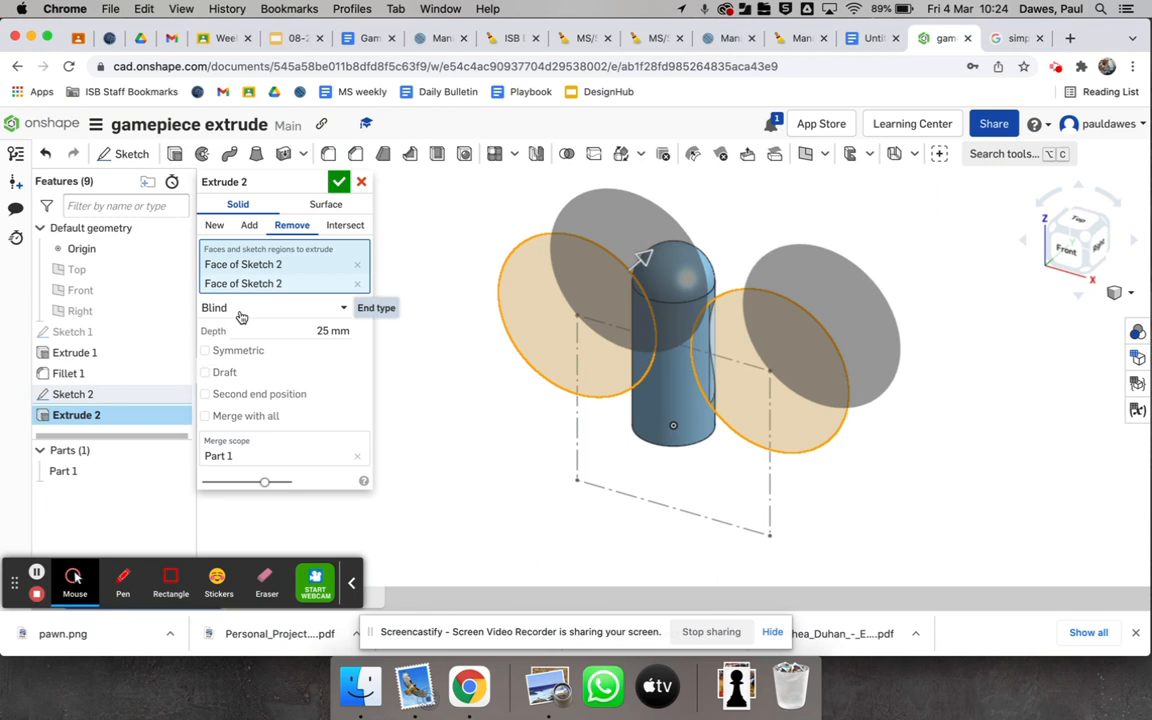
left_click(206, 352)
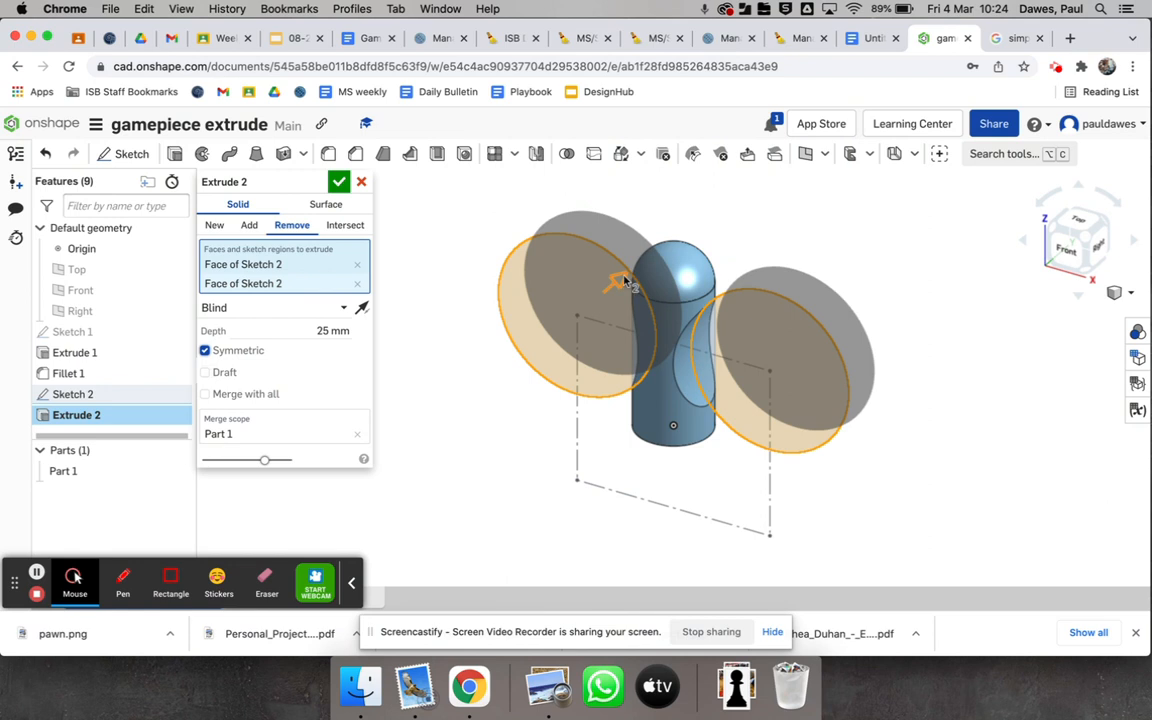
left_click_drag(620, 284, 733, 201)
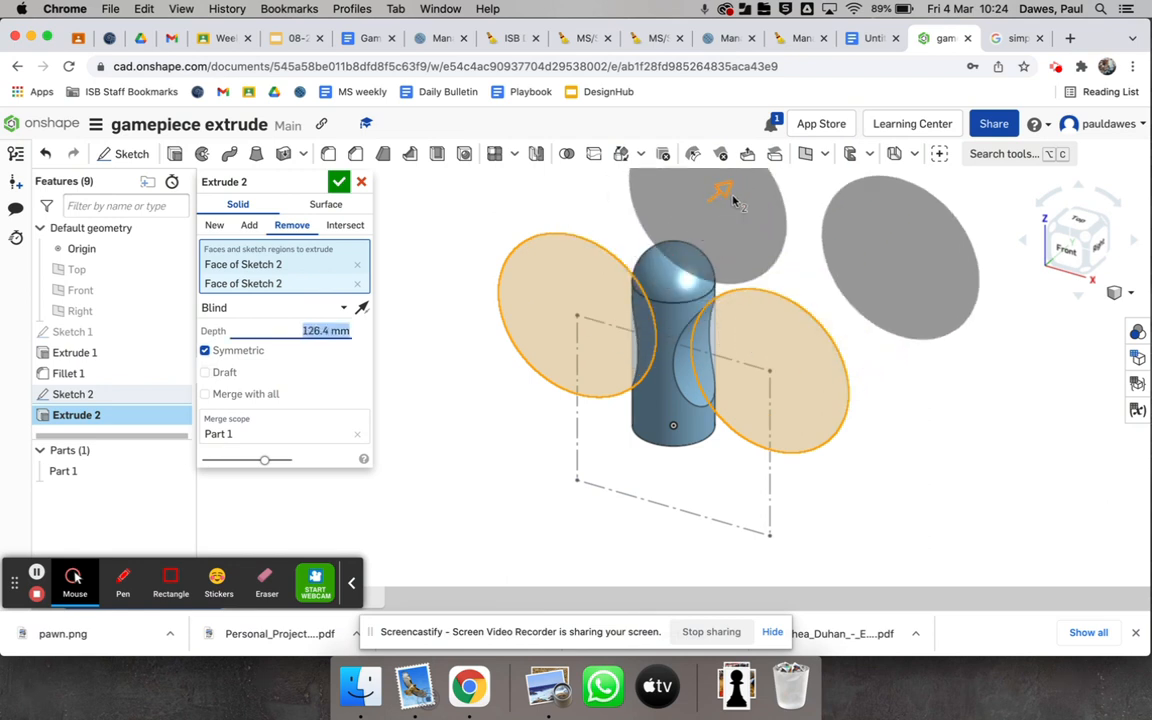
left_click_drag(728, 195, 668, 234)
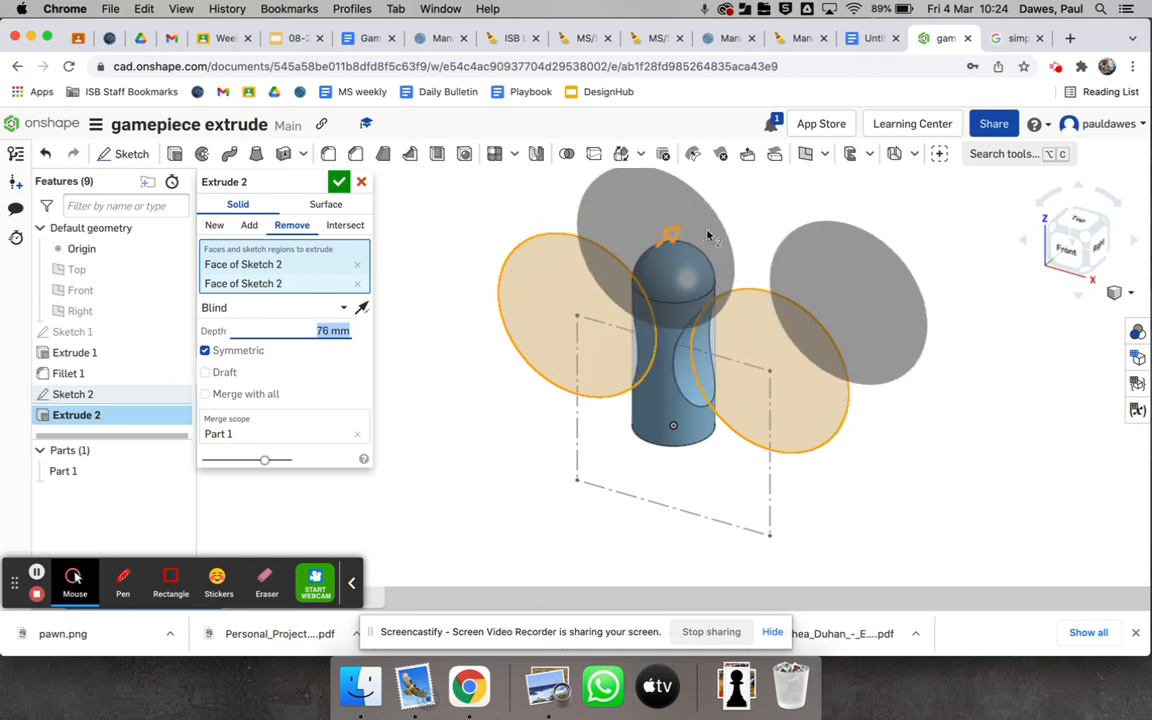
left_click(338, 182)
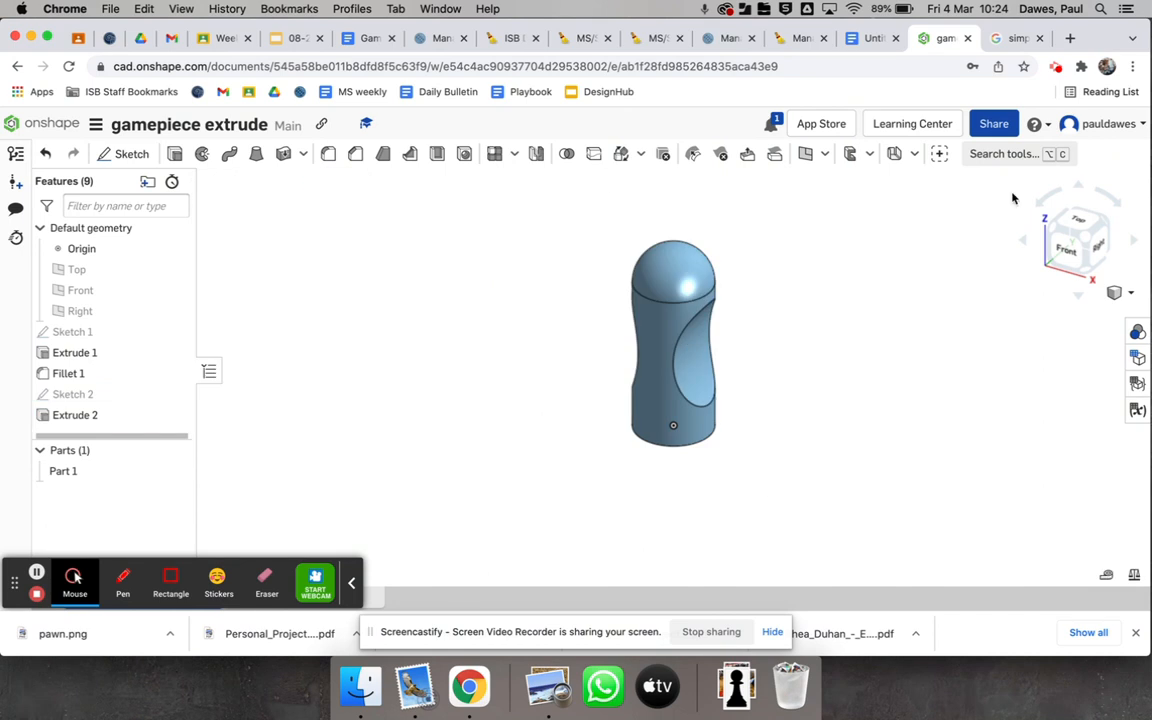
- Fillet the edges of both side cuts with a radius of 4 mm
left_click(1024, 238)
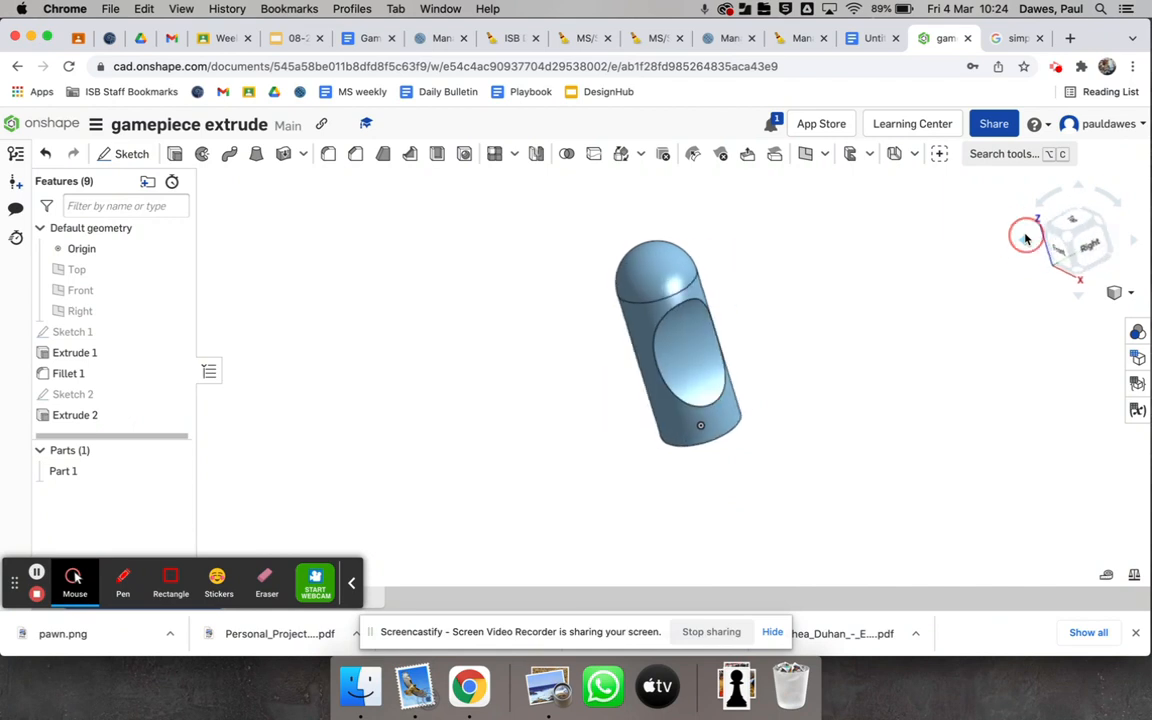
left_click(1054, 242)
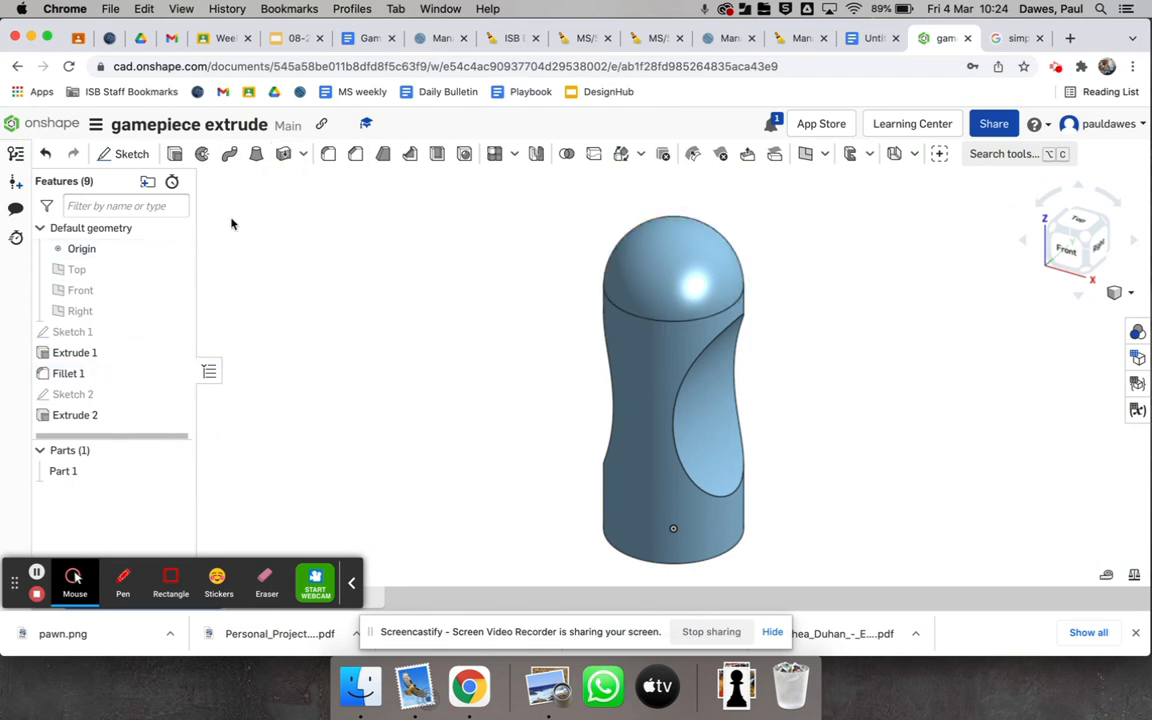
left_click(328, 154)
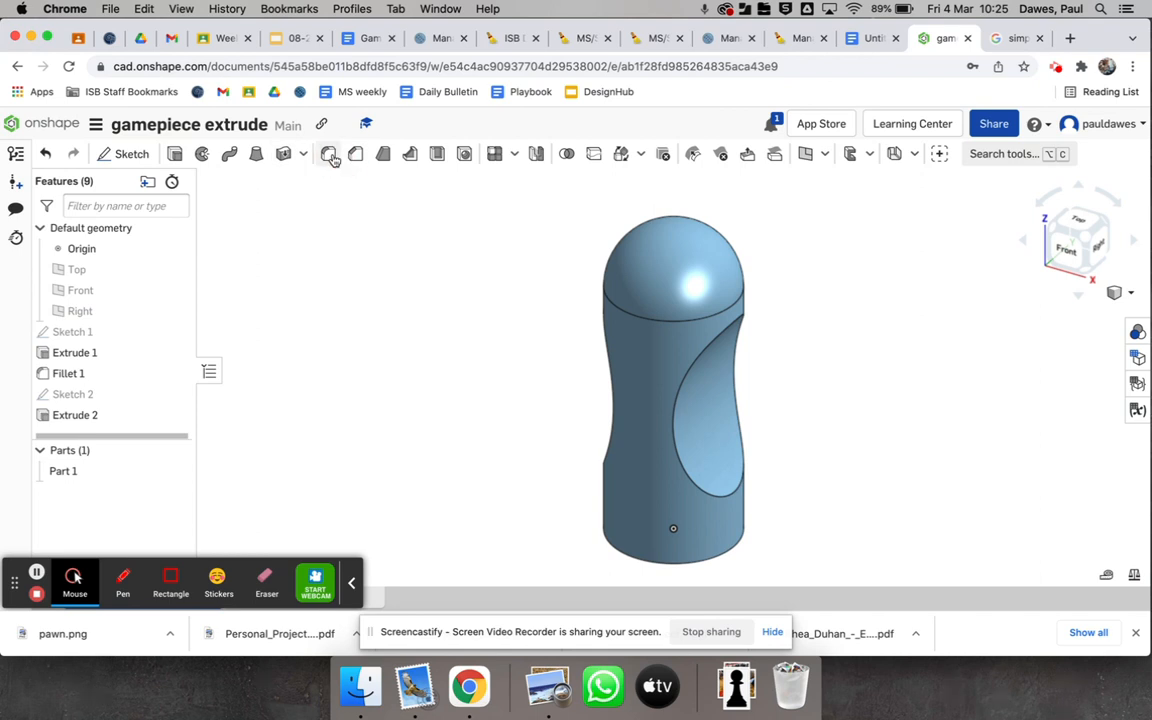
left_click(612, 380)
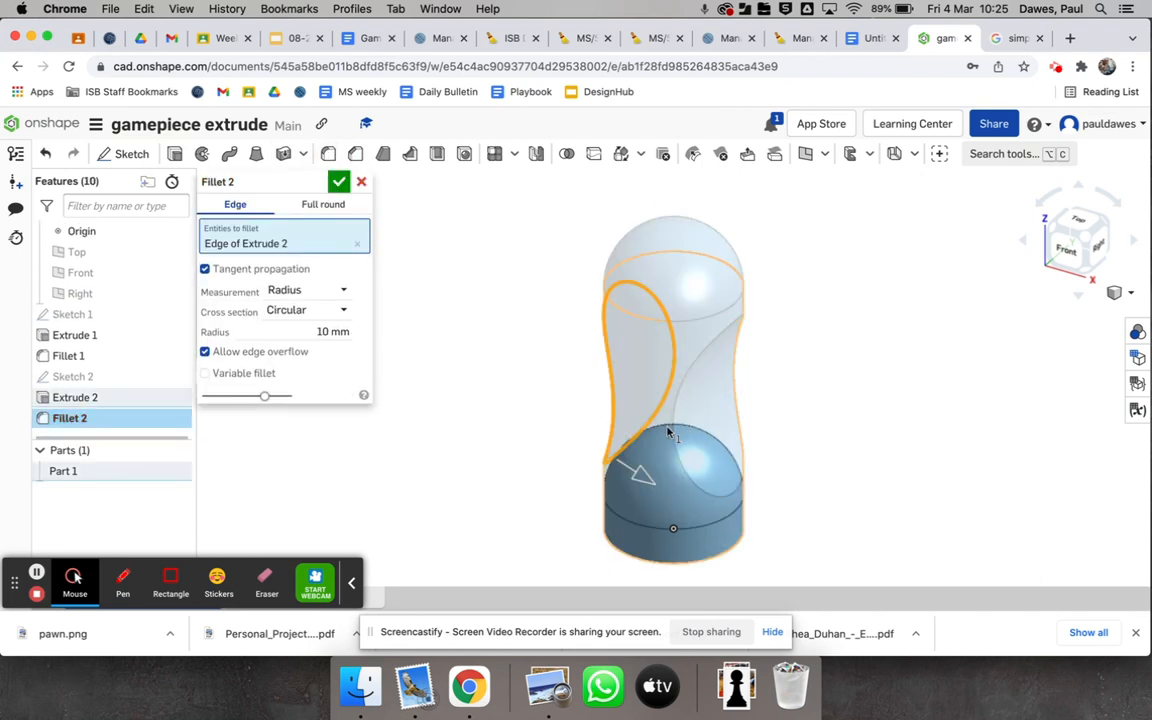
left_click(672, 433)
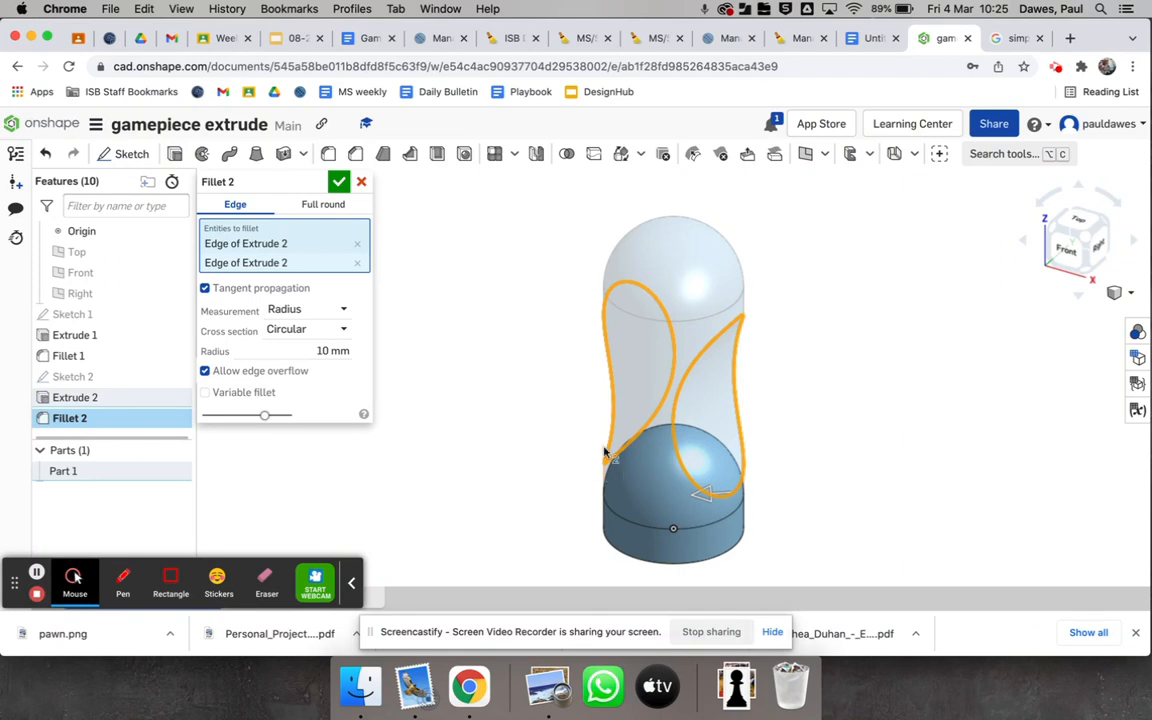
left_click(325, 351)
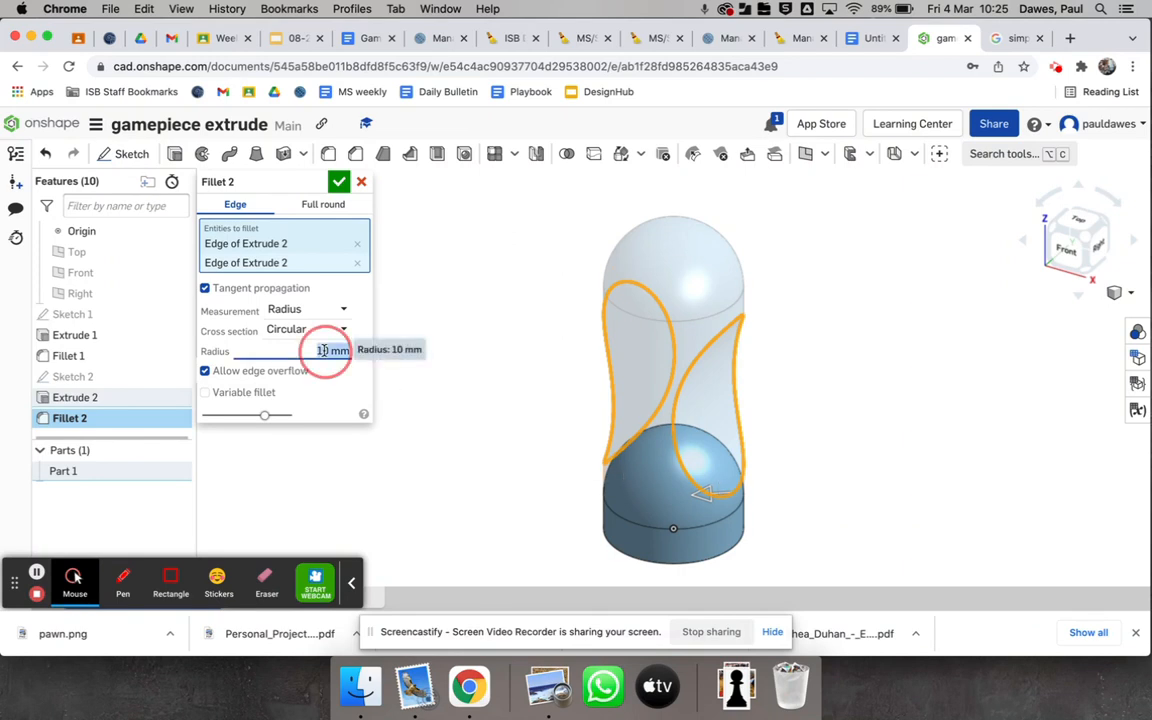
type("4")
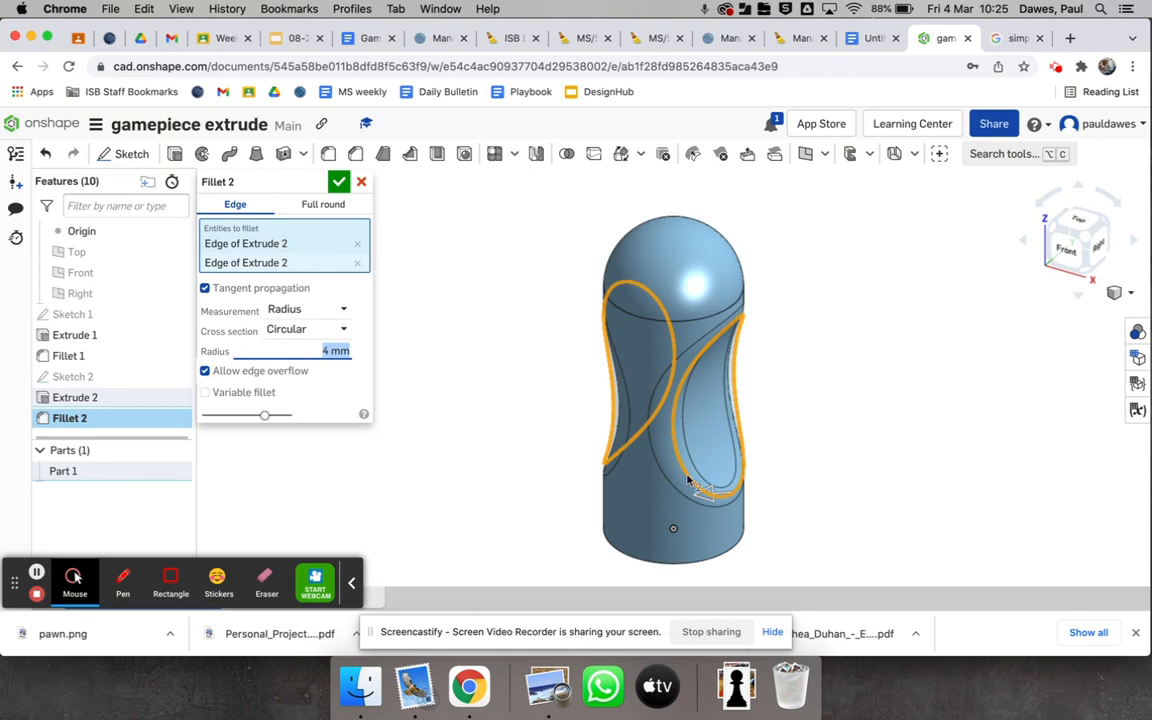
left_click(337, 182)
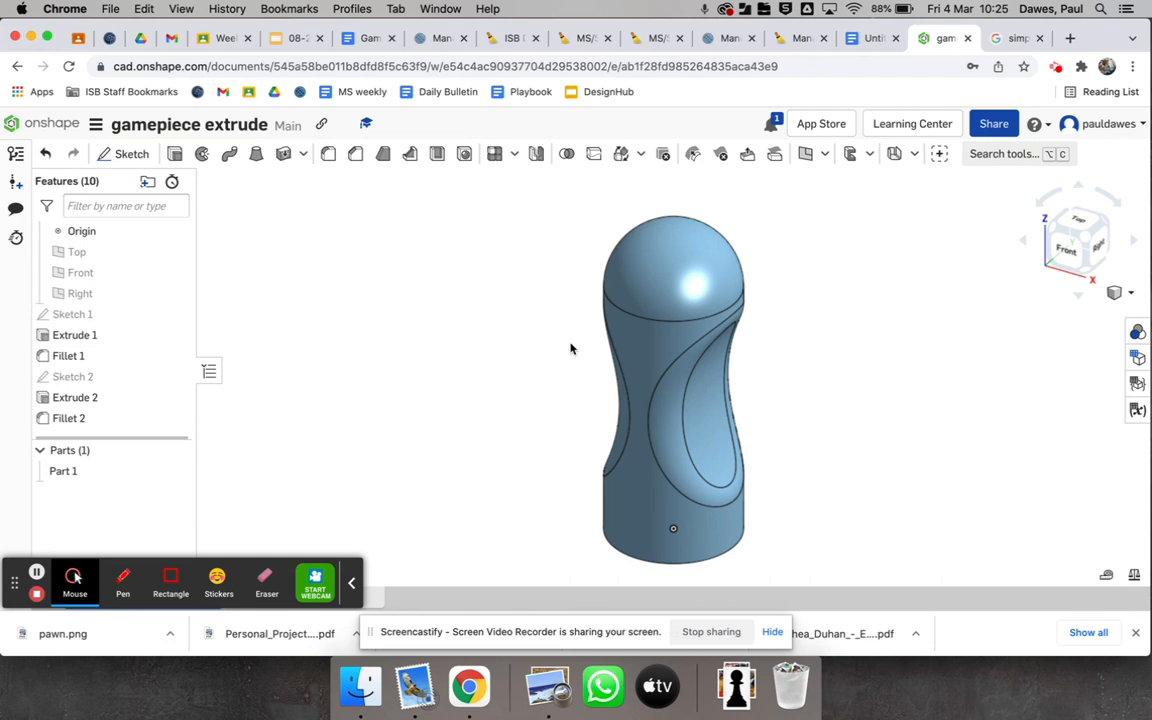
scroll(570, 348, "down", 5)
scroll(570, 348, "up", 5)
scroll(570, 348, "down", 1)
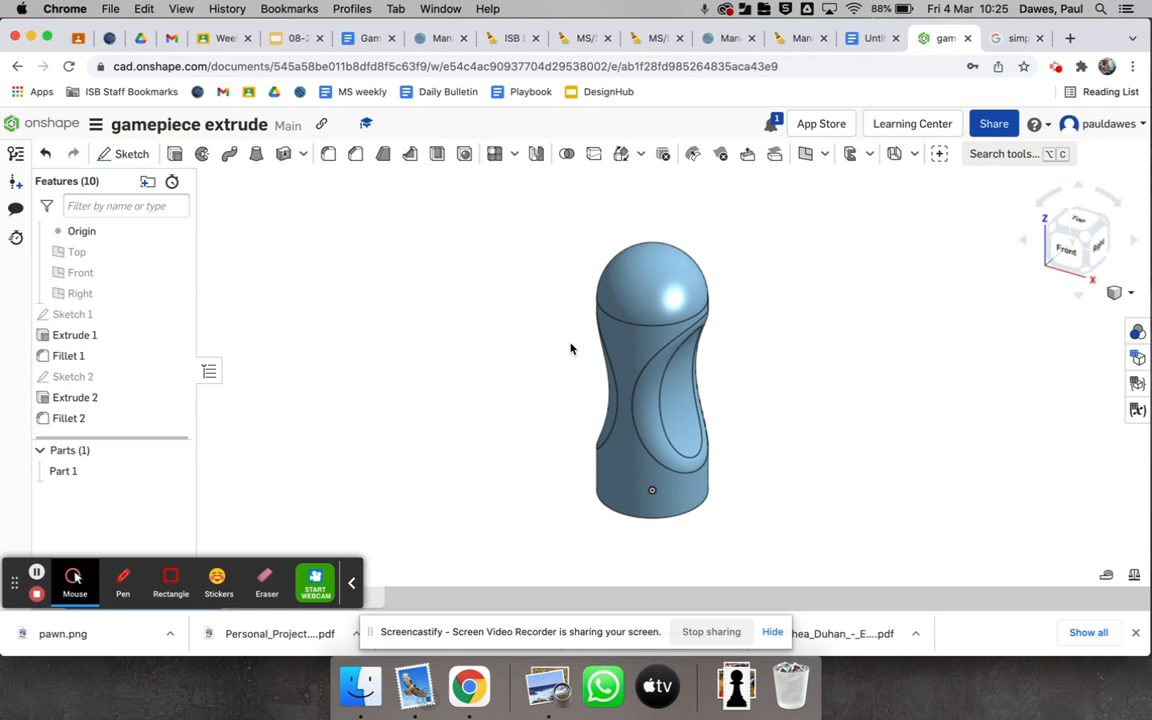